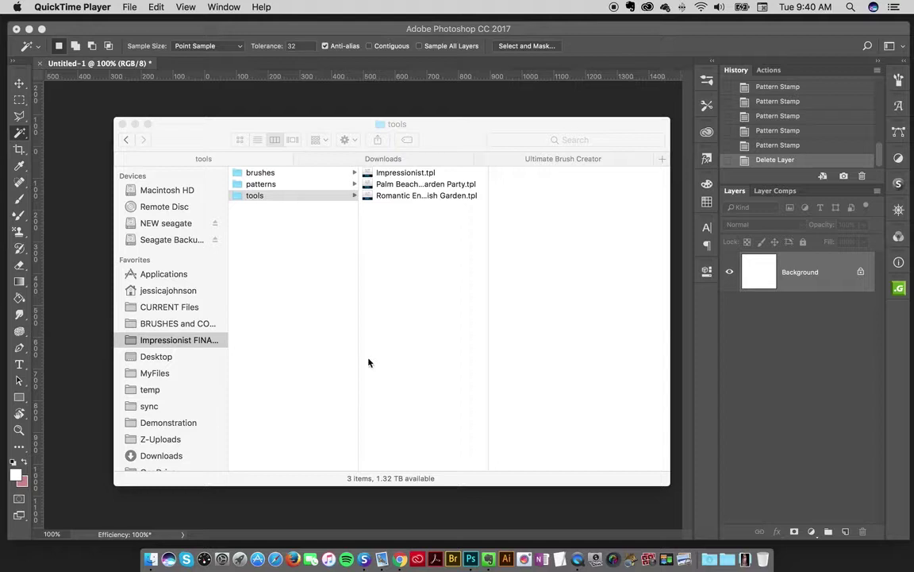
click(286, 235)
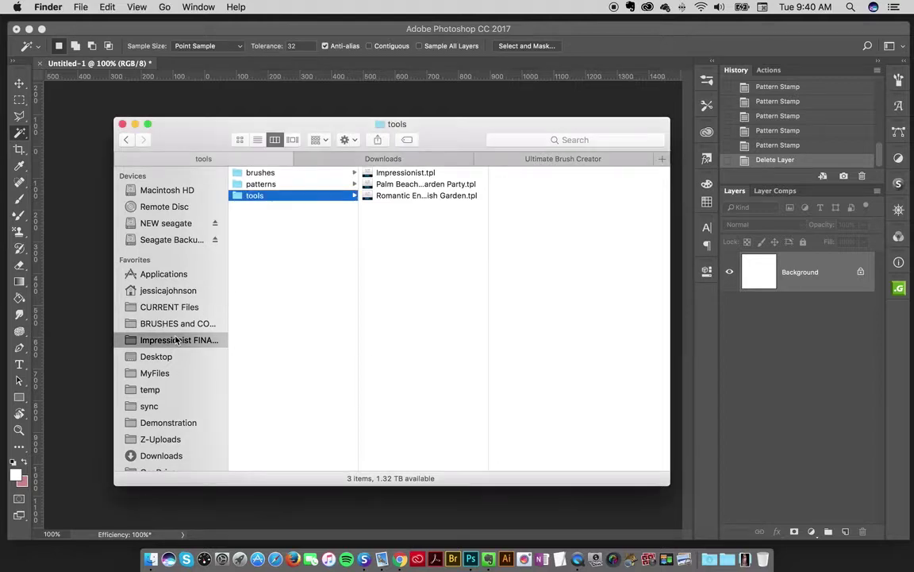
click(284, 265)
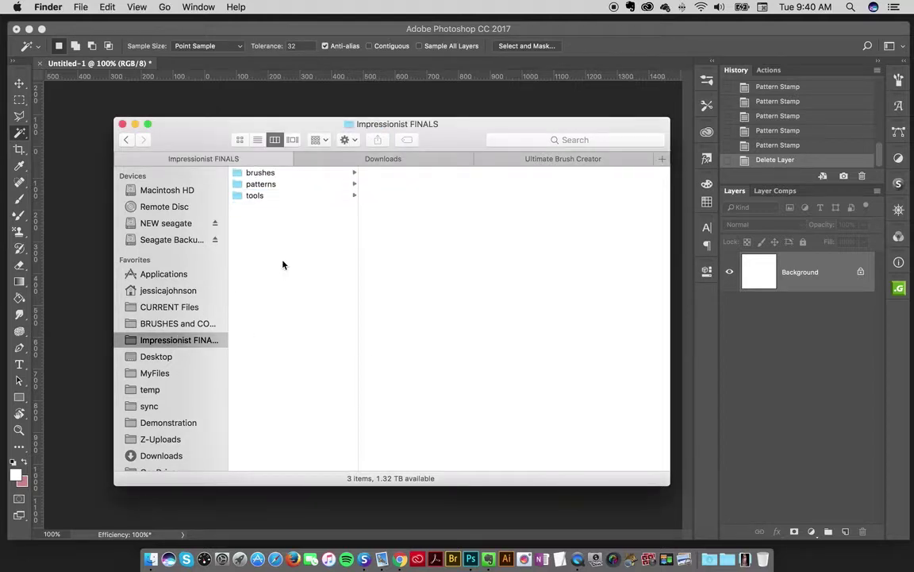
click(270, 173)
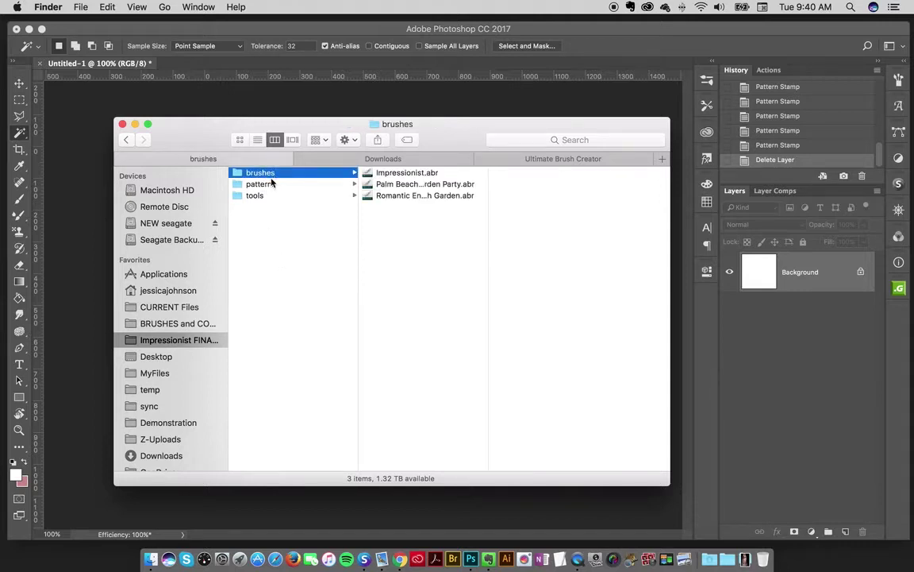
click(253, 185)
click(261, 195)
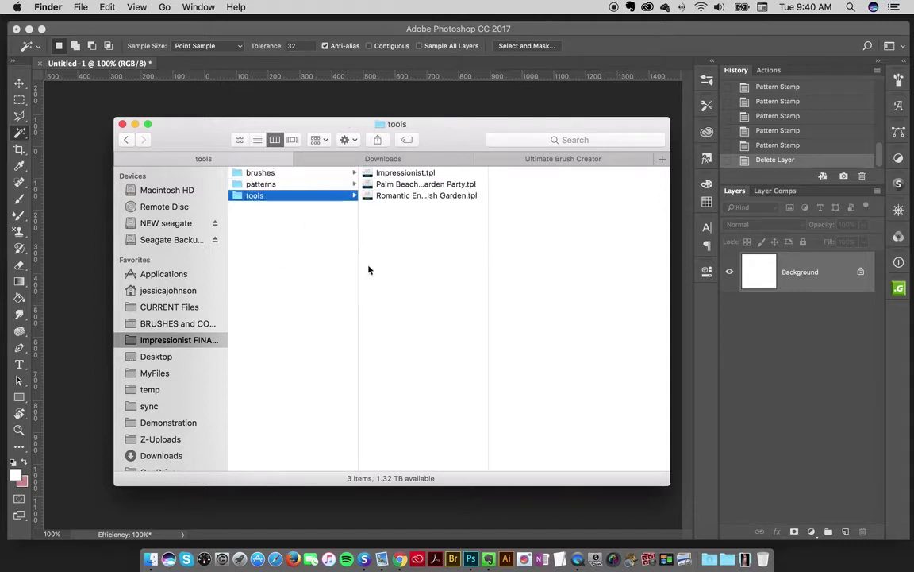
click(320, 276)
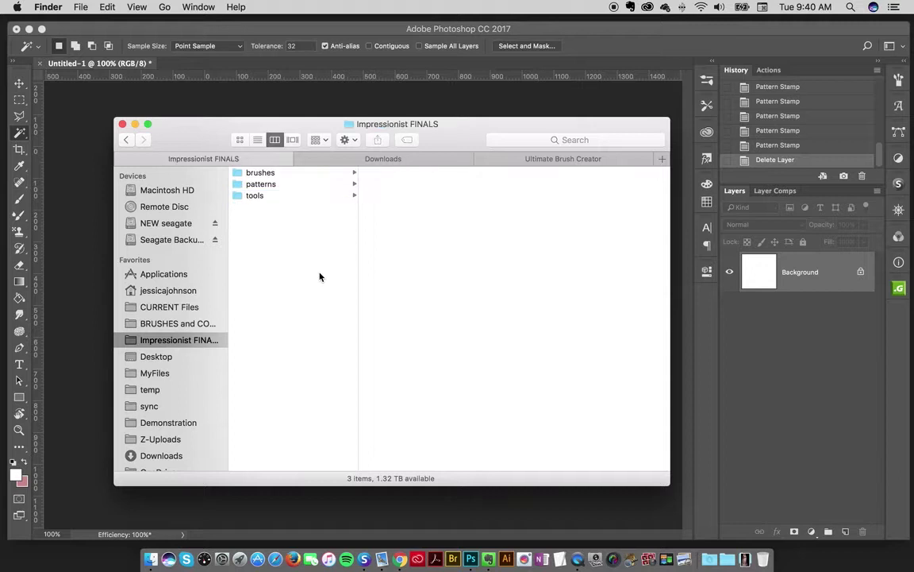
click(243, 173)
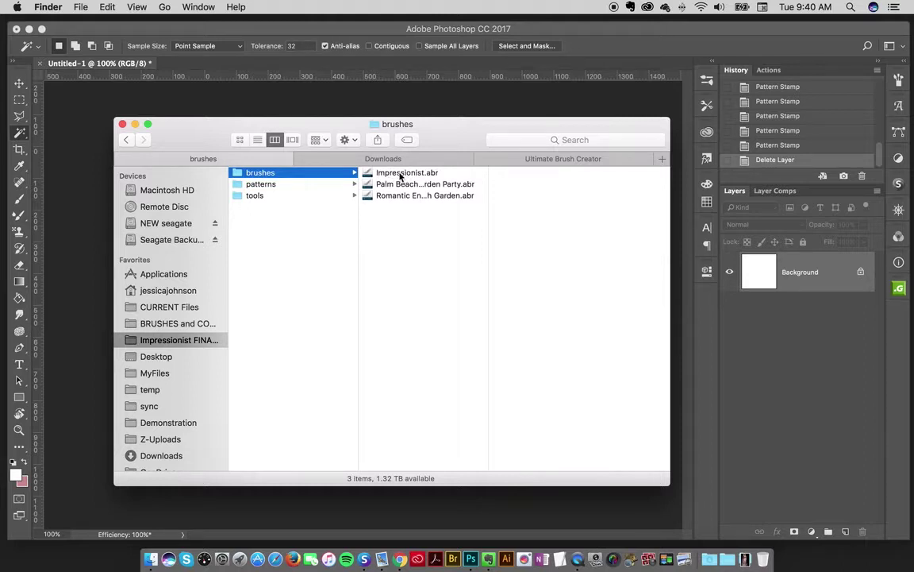
click(313, 183)
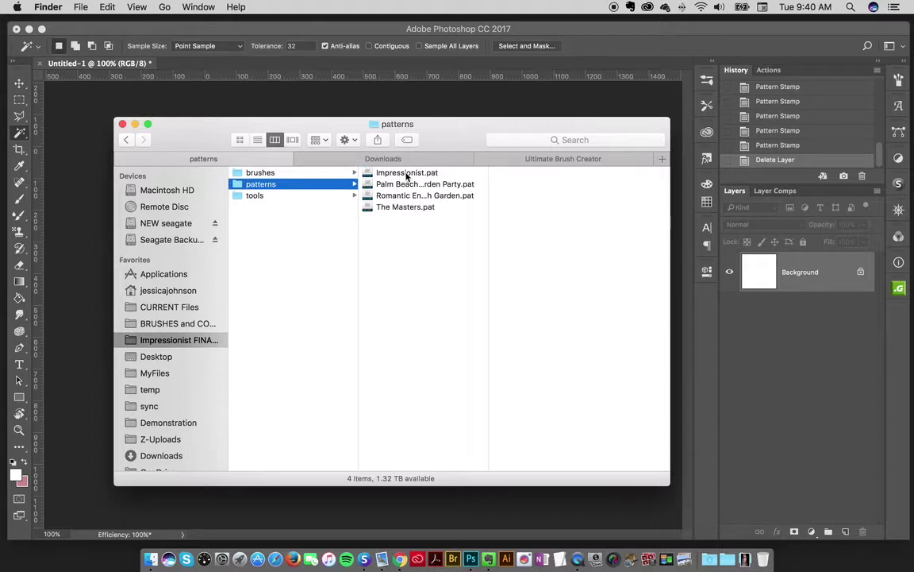
key(Down)
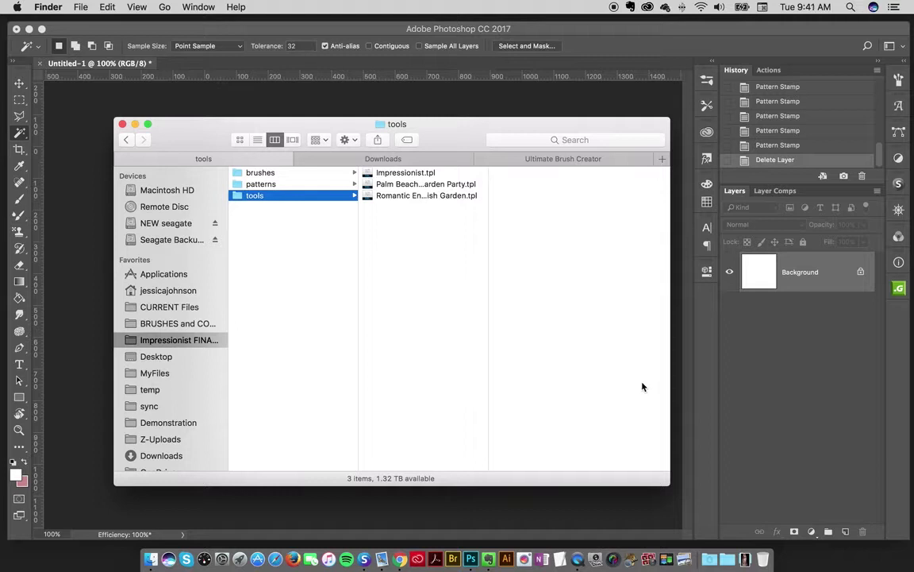
Open the brushes folder and select Impressionist.abr to preview its details
click(285, 172)
click(393, 174)
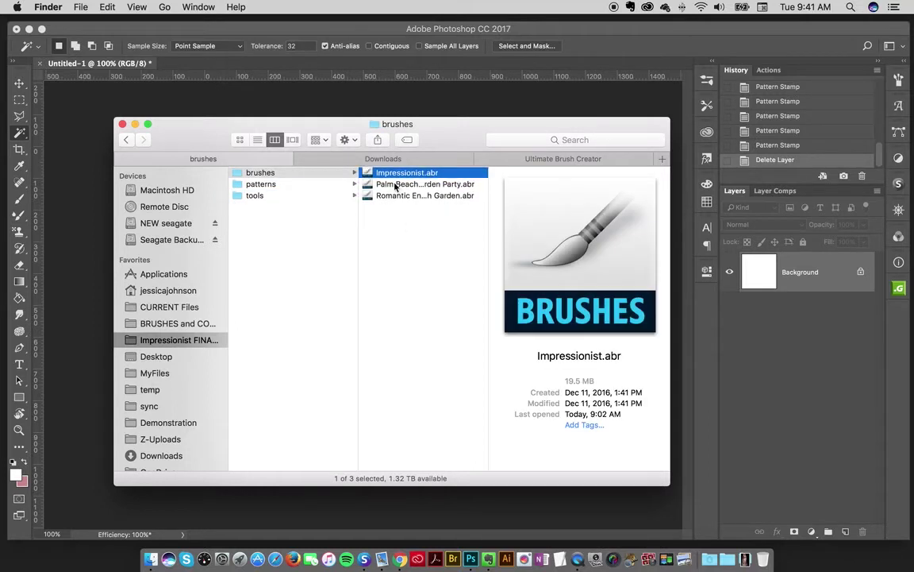
drag(372, 172, 470, 561)
click(403, 225)
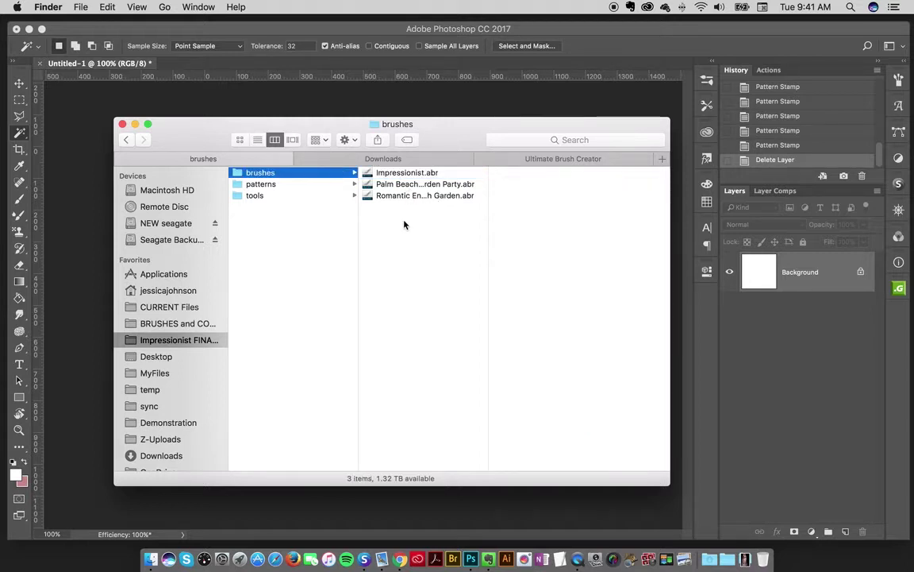
key(Down)
key(Return)
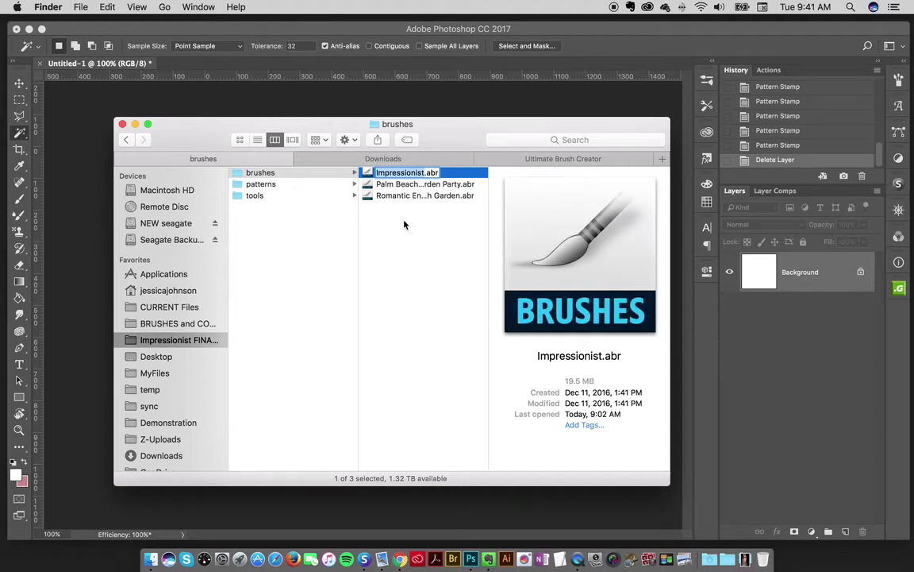
click(404, 224)
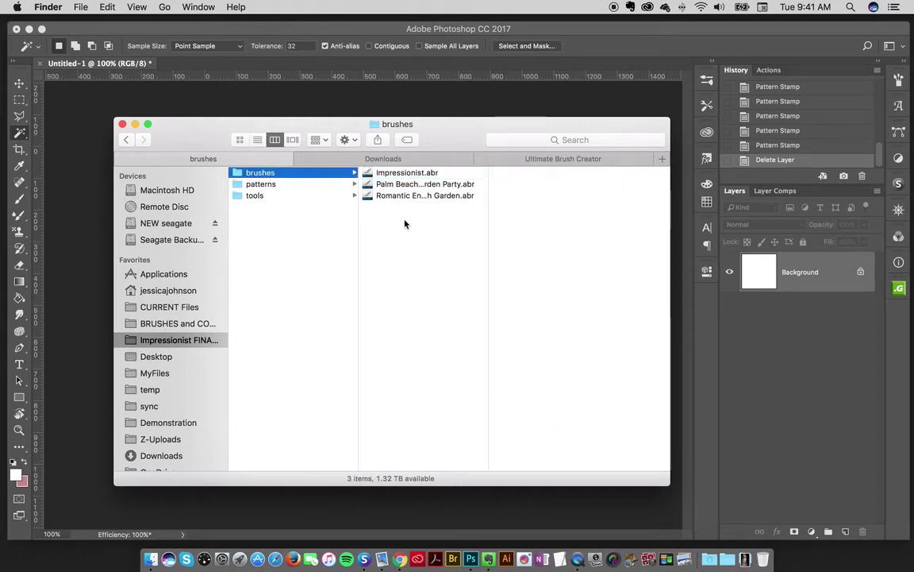
click(380, 173)
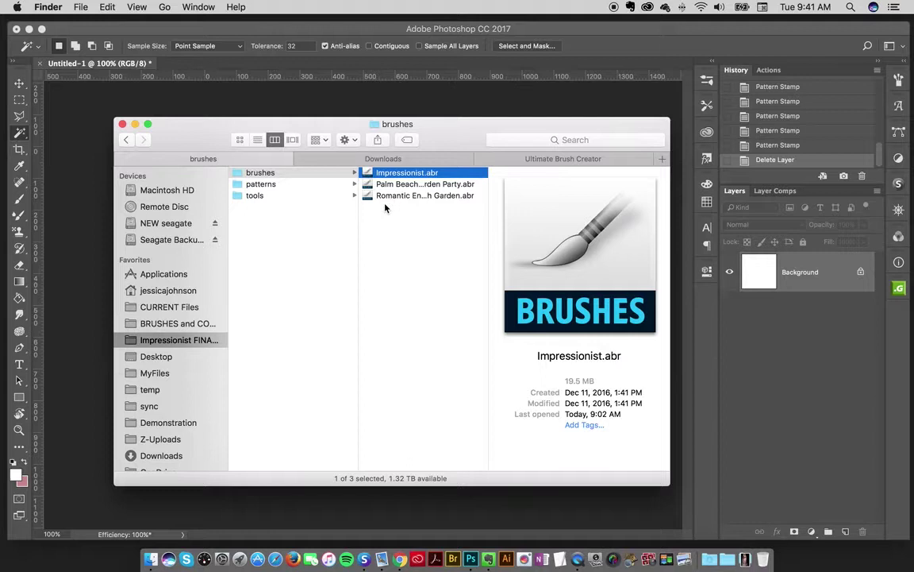
Glance at the tools folder, return to the brushes folder, and nudge the Finder window left
click(268, 195)
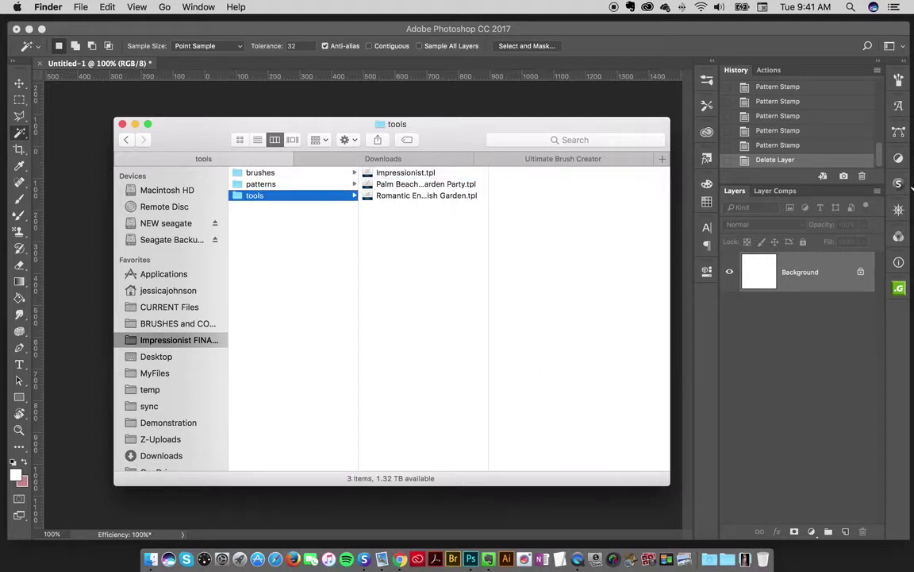
click(295, 173)
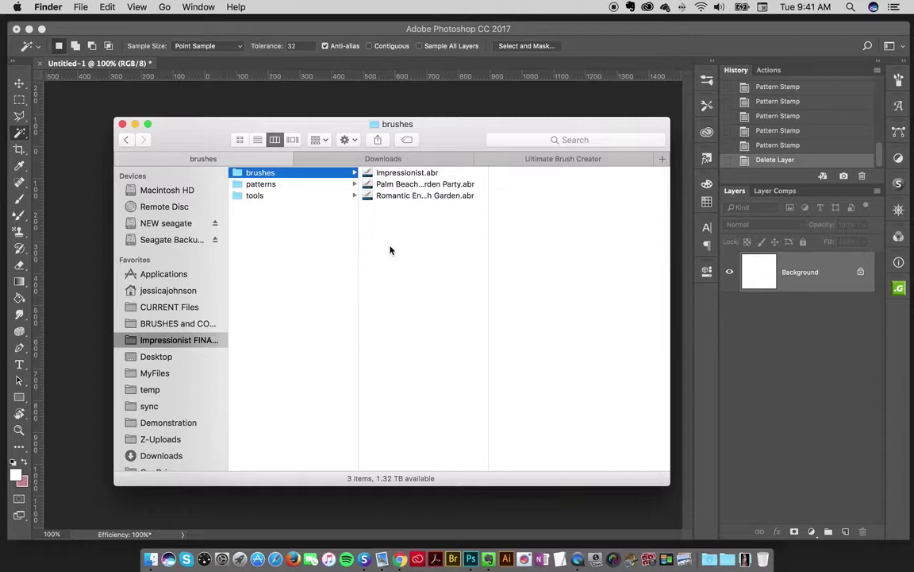
drag(429, 130, 414, 132)
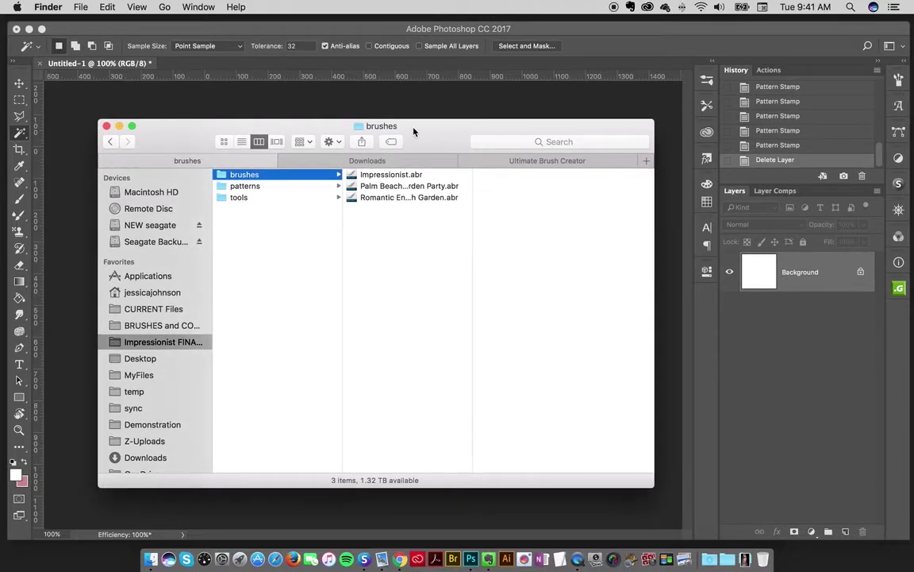
Back in Photoshop, open Edit > Presets > Preset Manager with Brushes as the preset type
click(75, 25)
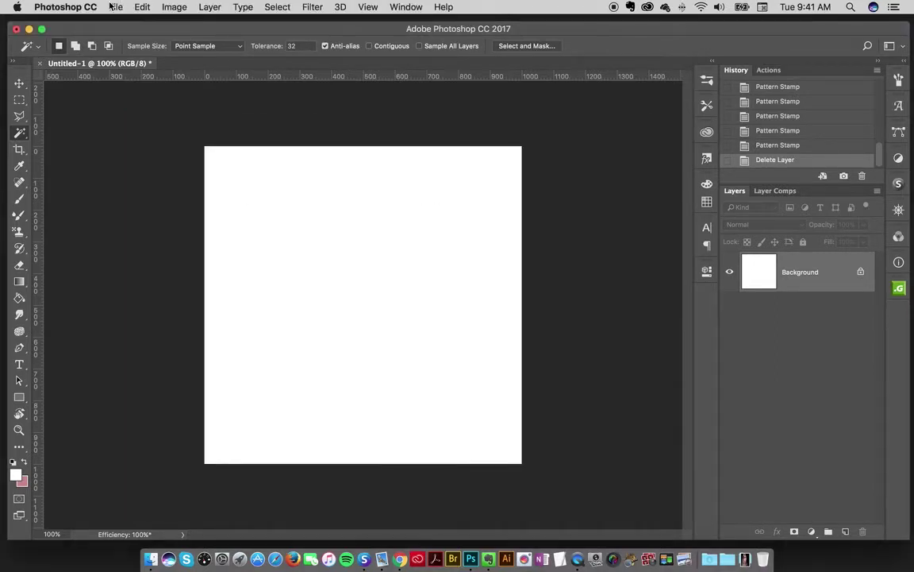
click(115, 8)
mouse_move(142, 7)
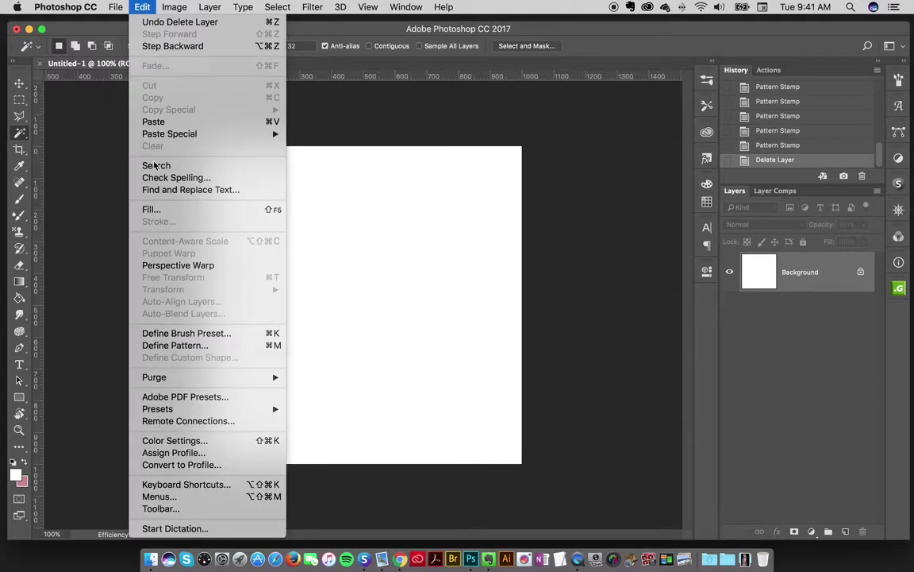
mouse_move(254, 408)
click(370, 414)
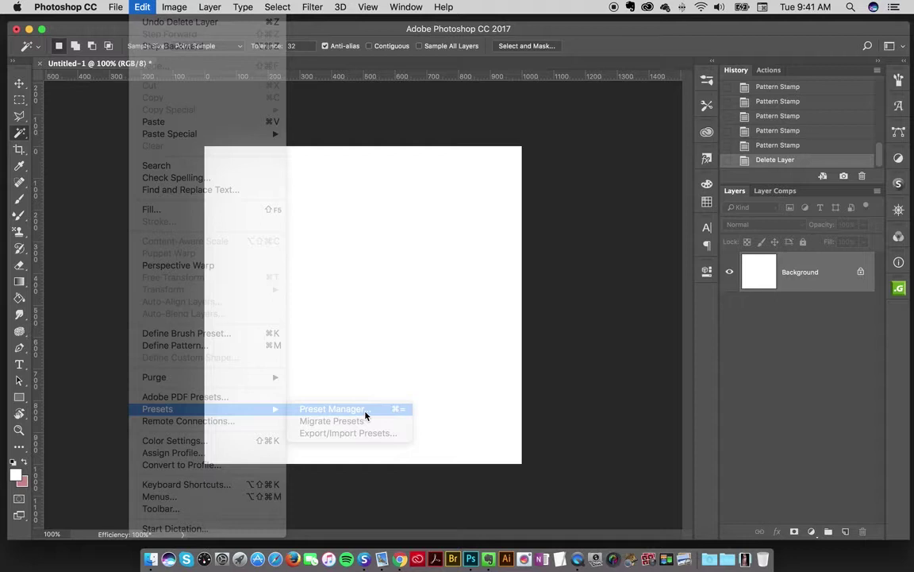
click(123, 44)
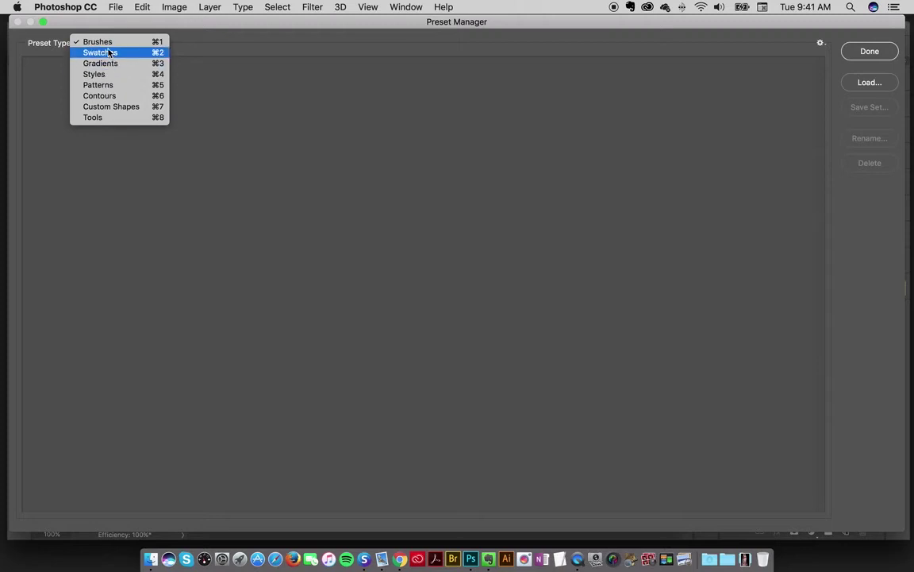
click(109, 45)
Load the Impressionist.abr brush file into the brush presets
click(868, 84)
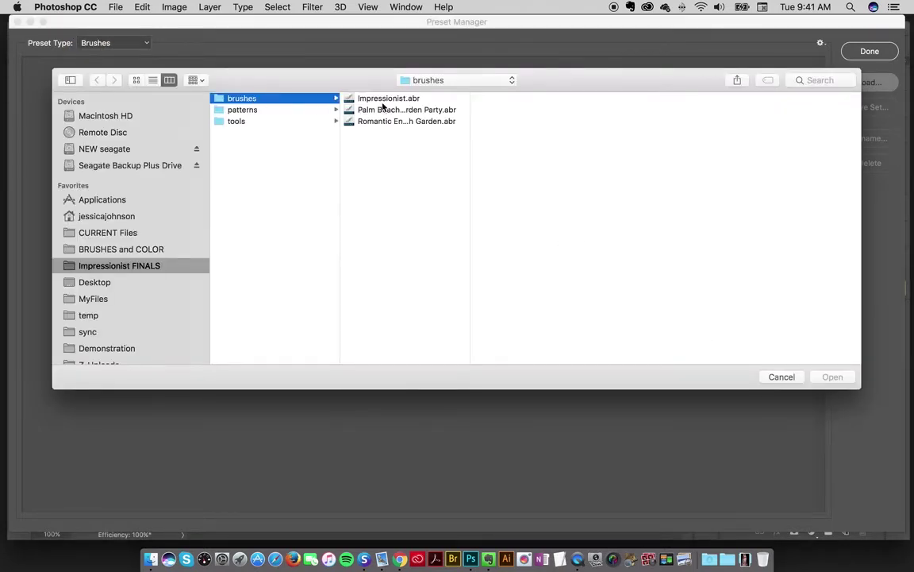
click(349, 99)
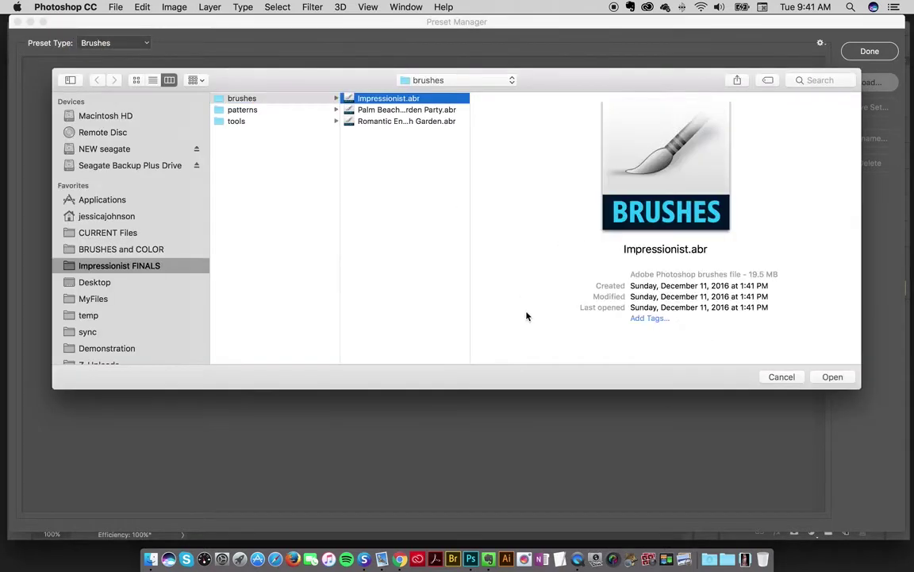
click(832, 377)
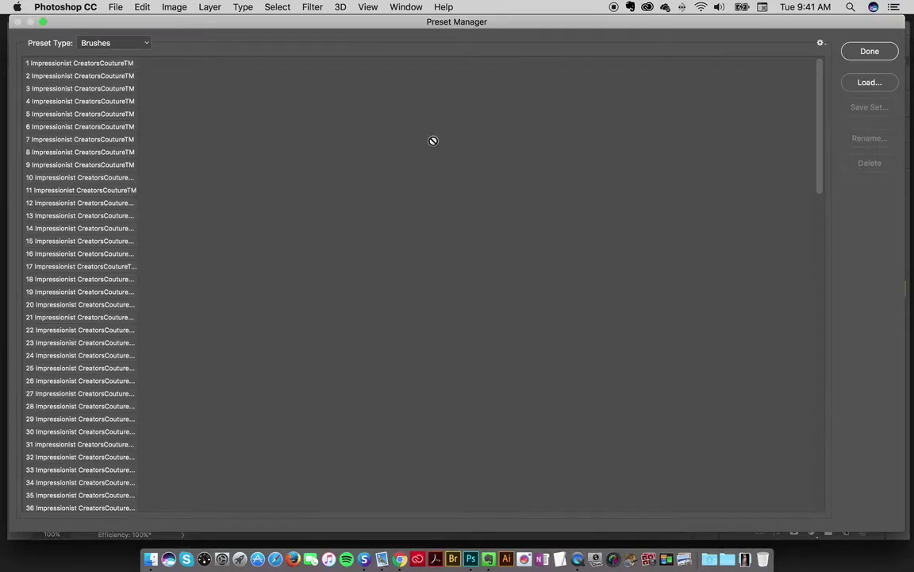
click(136, 49)
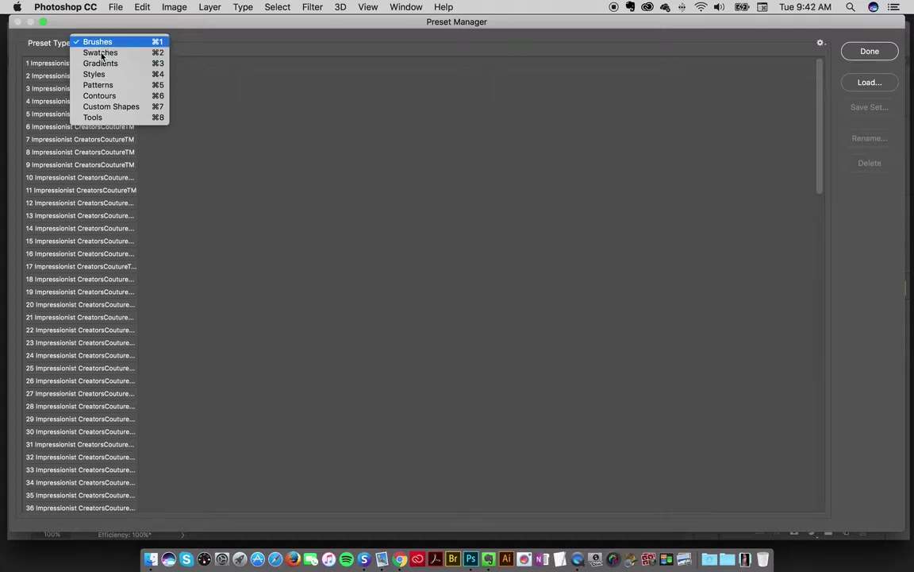
Load Impressionist.tpl as tool presets, then switch the Preset Type to Patterns
click(101, 117)
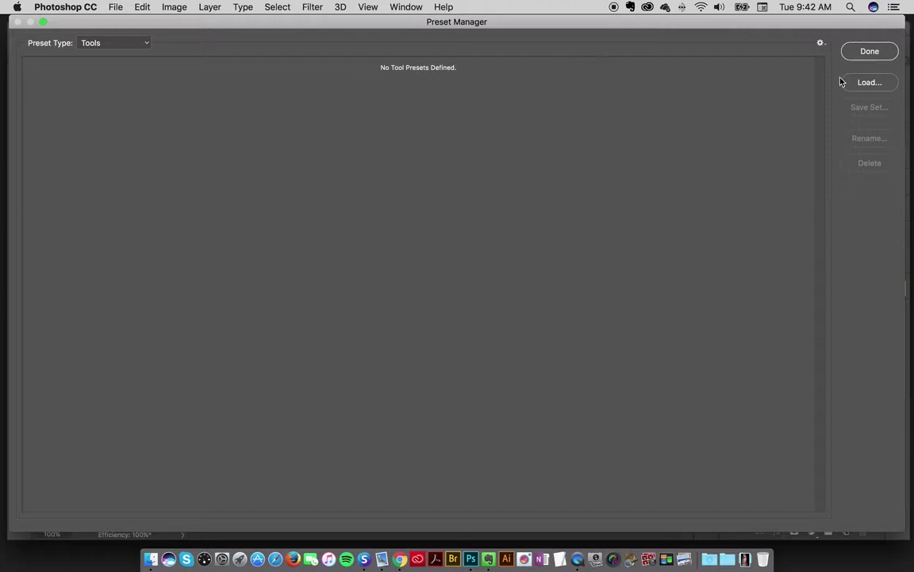
click(863, 89)
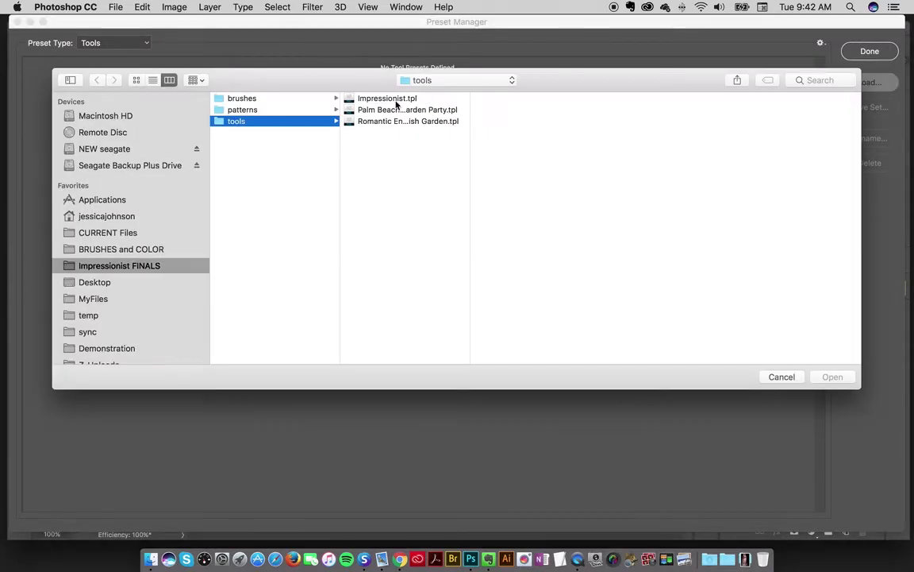
click(357, 97)
click(832, 377)
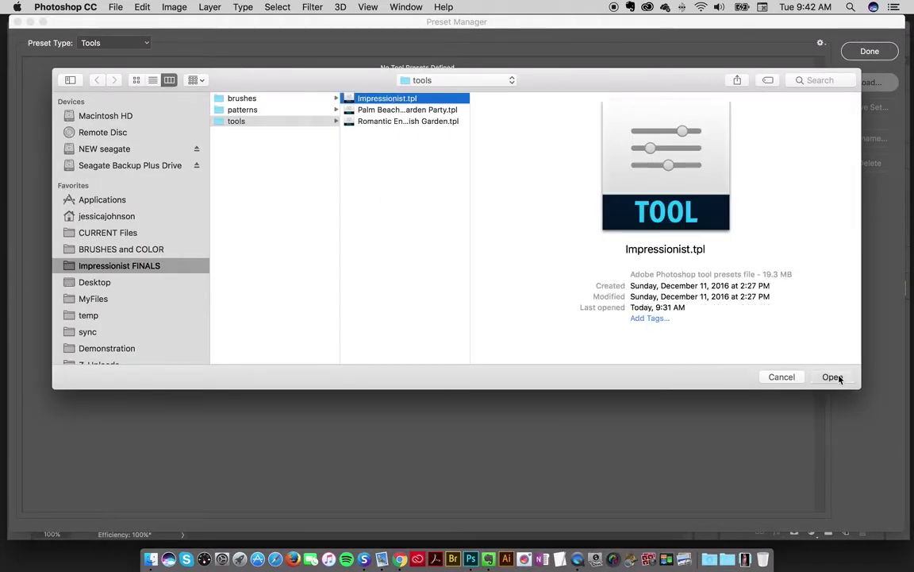
click(117, 42)
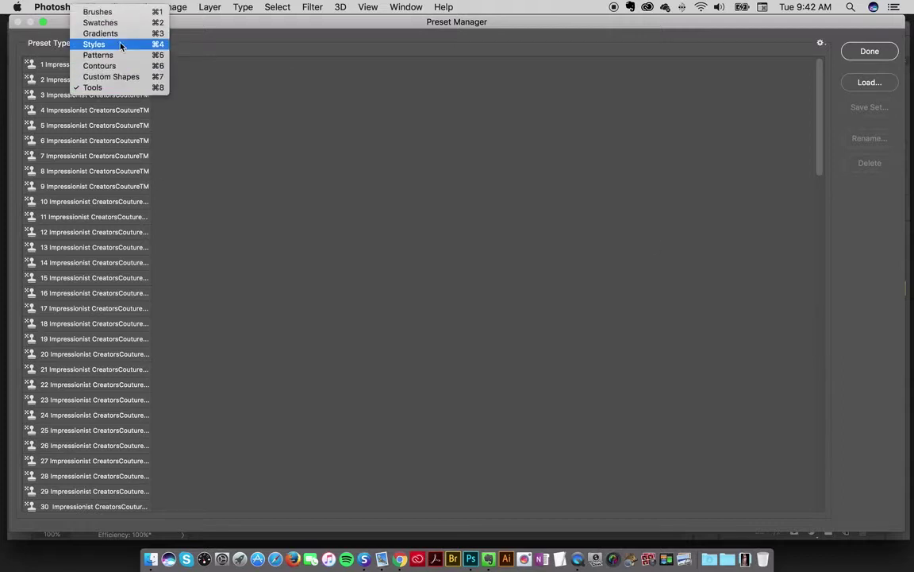
click(97, 55)
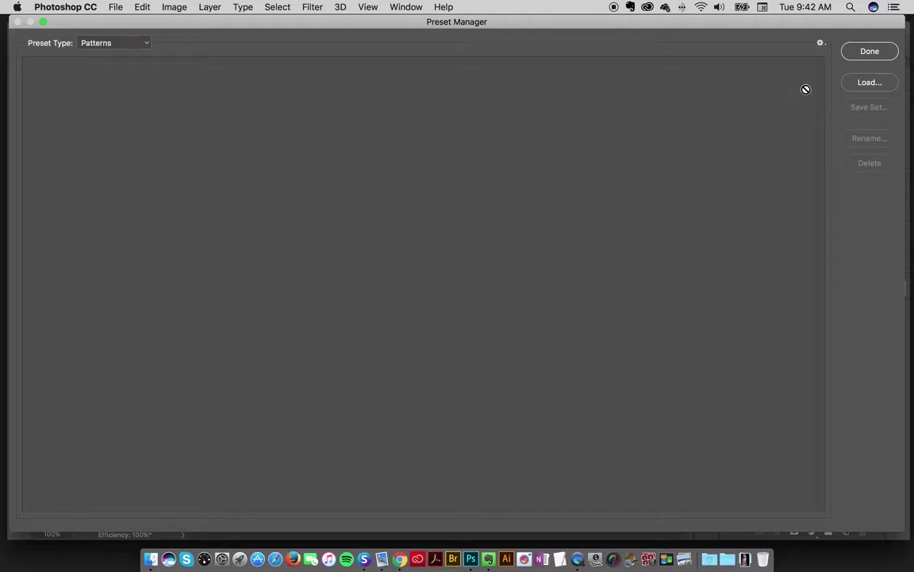
Load Impressionist.pat into the pattern presets and close the Preset Manager with Done
click(854, 84)
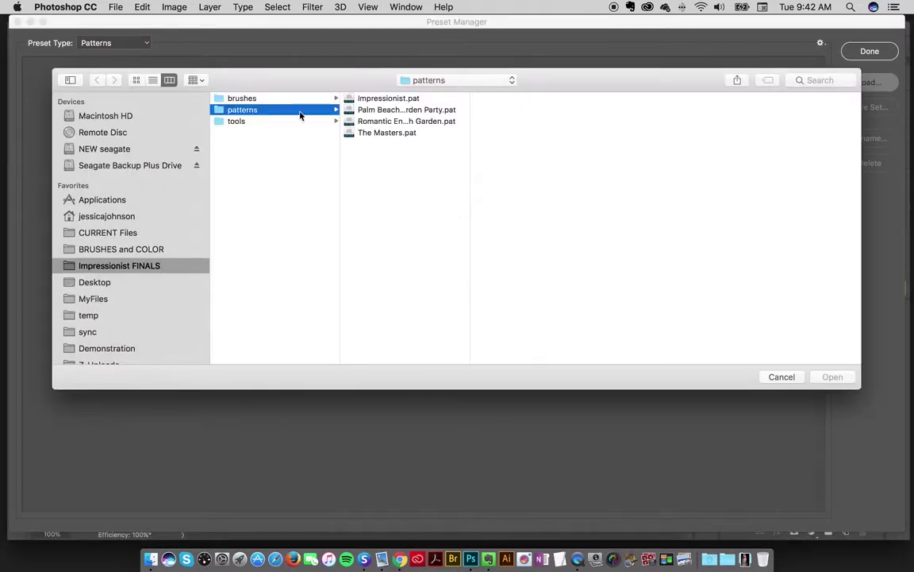
click(389, 98)
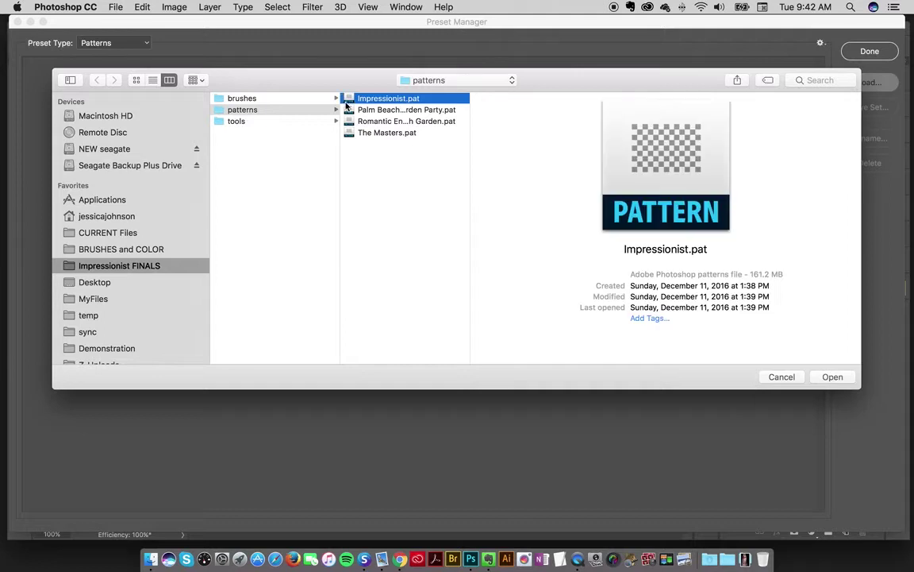
click(837, 377)
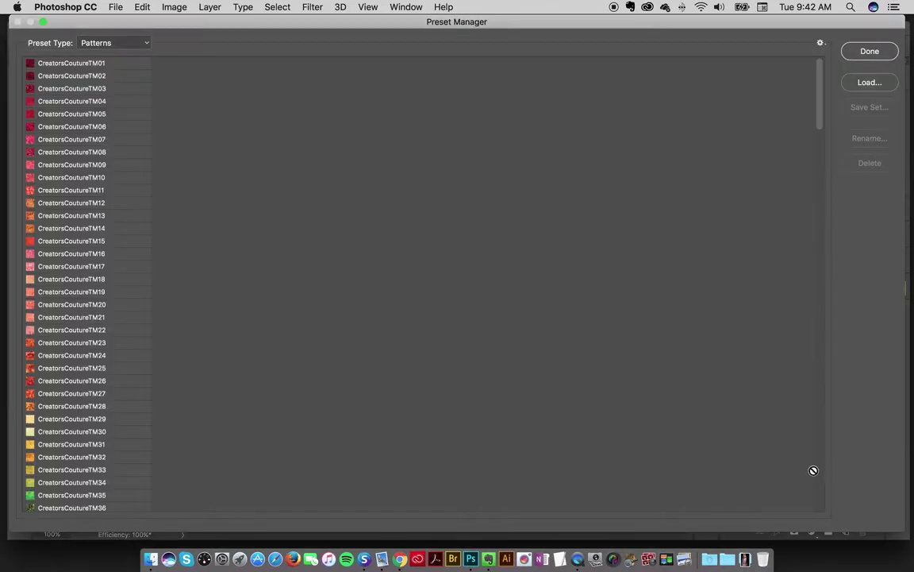
click(870, 50)
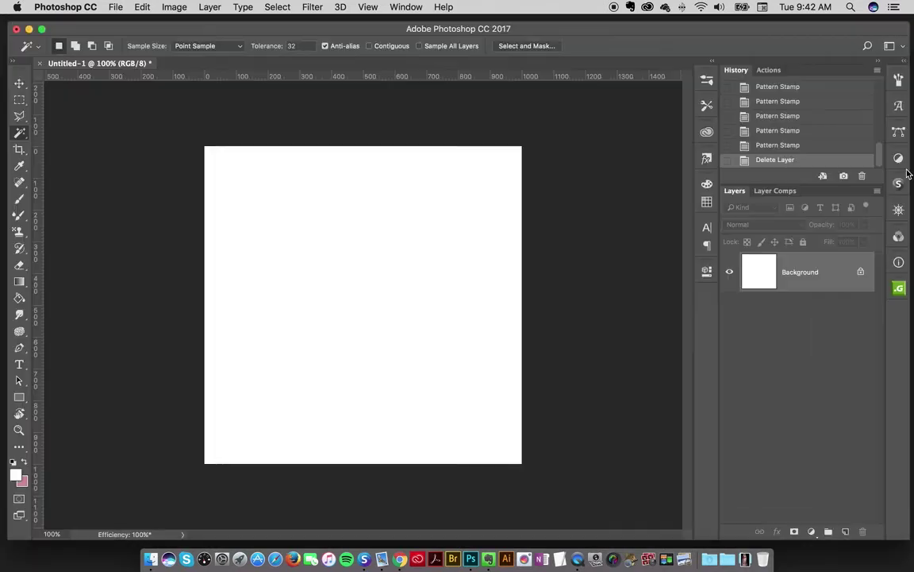
Add a new Layer 1 and show the Tool Presets panel from the Window menu
click(845, 531)
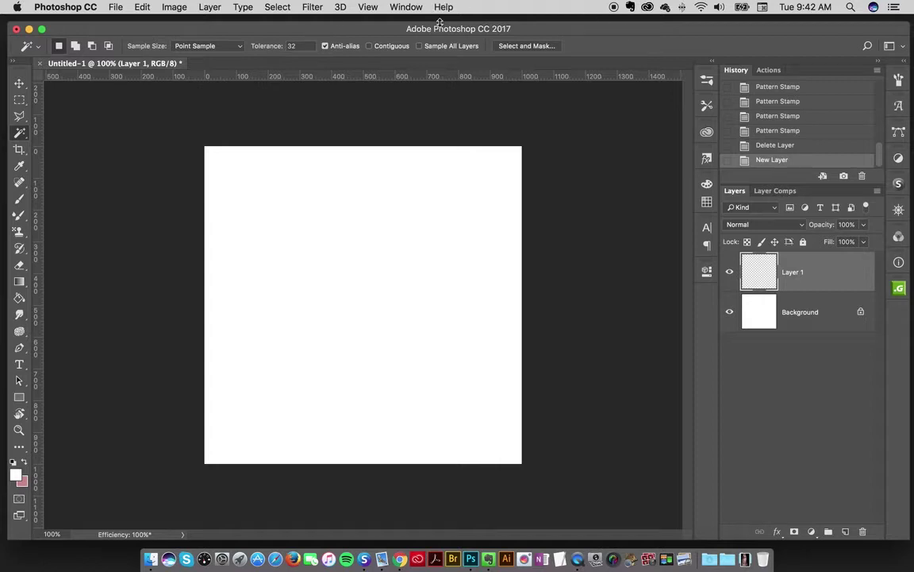
click(405, 7)
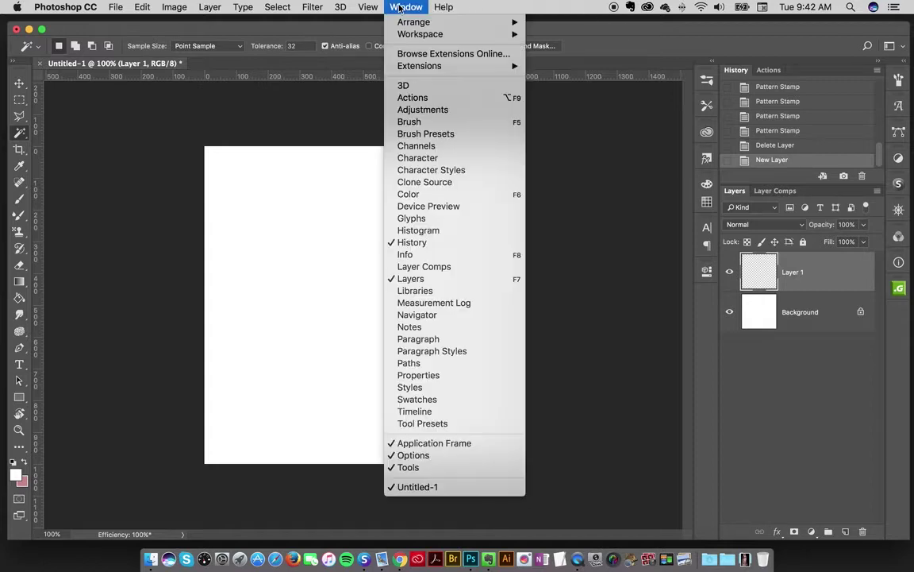
click(410, 426)
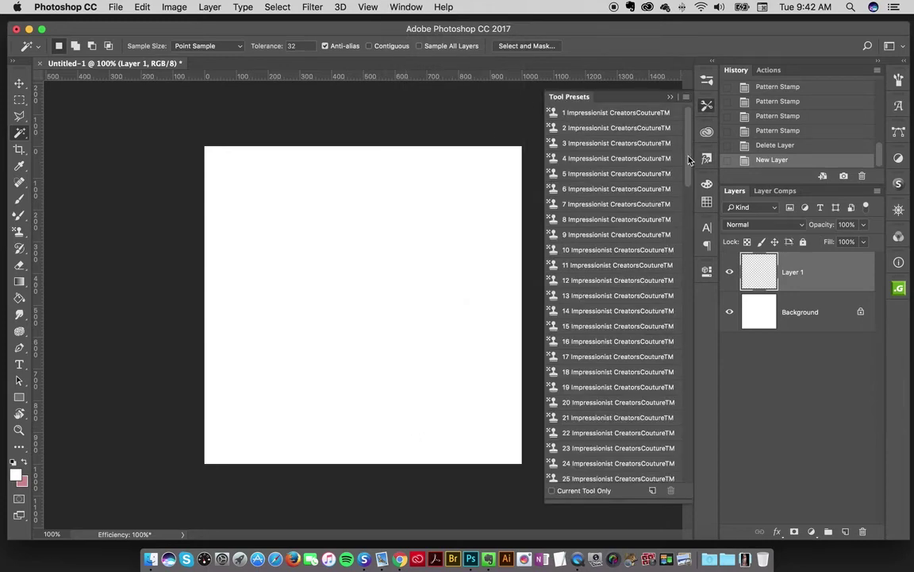
drag(688, 160, 703, 97)
Choose Impressionist tool preset 36 and check its stamp pattern without changing it
drag(687, 175, 672, 242)
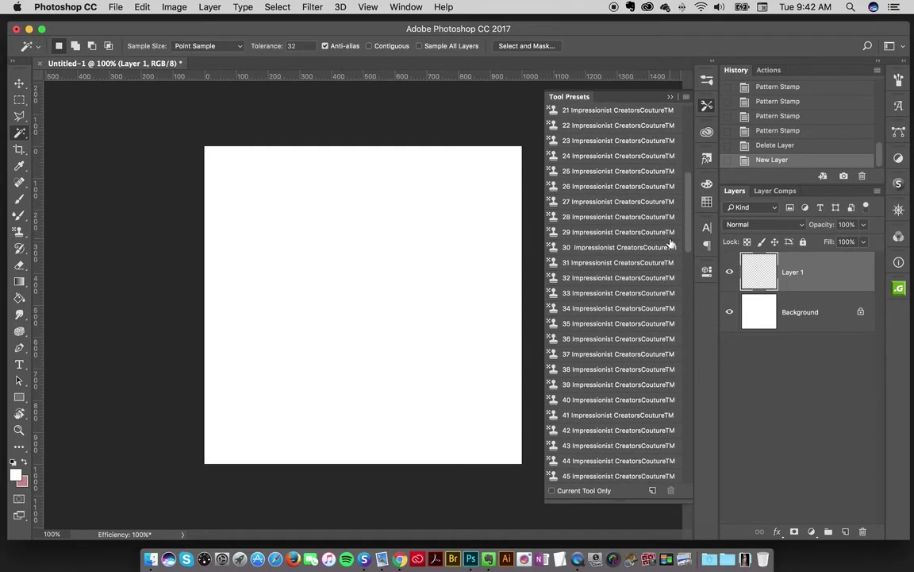
click(592, 338)
click(377, 47)
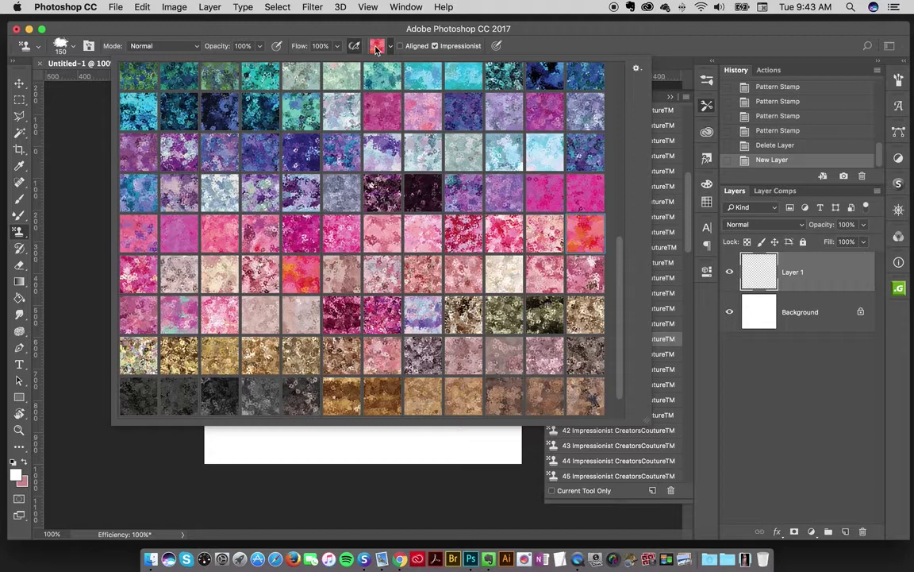
key(Return)
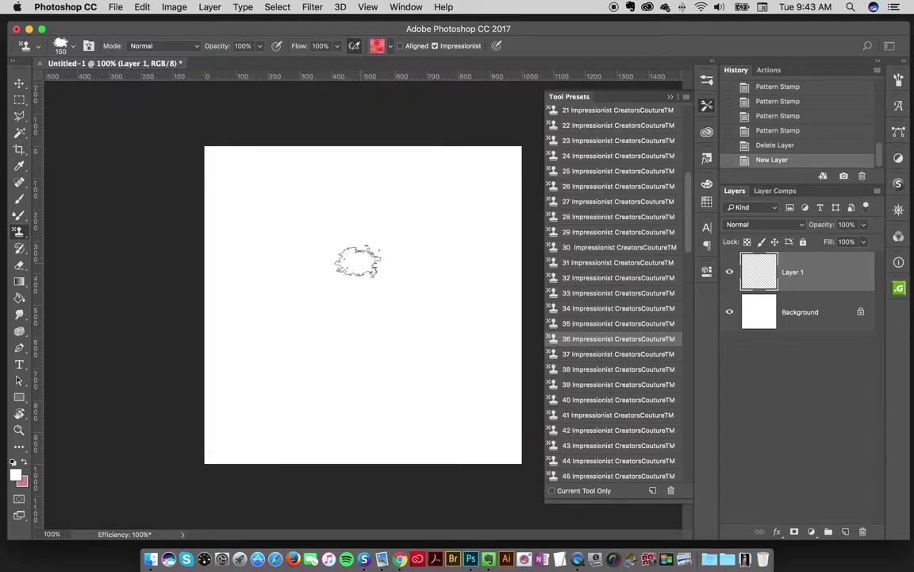
Stamp several overlapping red and pink blobs around the canvas centre
mouse_move(341, 254)
mouse_down()
mouse_move(314, 246)
mouse_move(302, 270)
mouse_move(316, 288)
mouse_move(345, 288)
mouse_move(348, 255)
mouse_move(322, 258)
mouse_move(320, 281)
mouse_move(344, 269)
mouse_move(404, 269)
mouse_move(396, 290)
mouse_move(432, 279)
mouse_move(459, 295)
mouse_move(423, 290)
mouse_up()
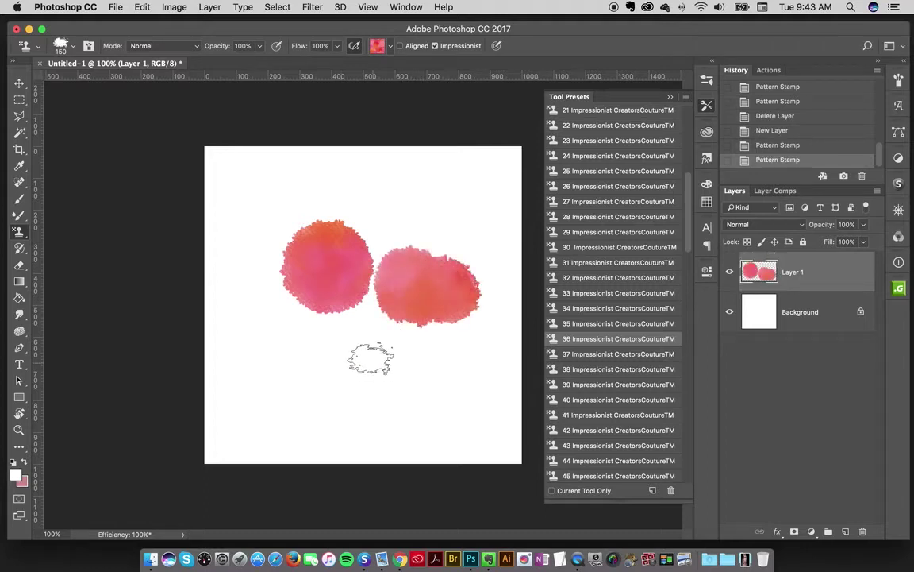
drag(370, 359, 358, 341)
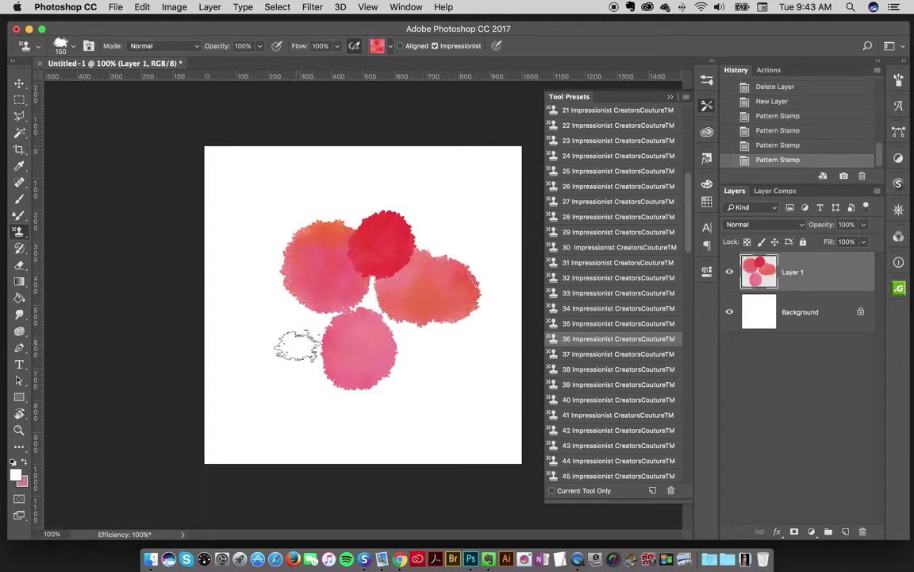
drag(296, 347, 292, 334)
drag(429, 349, 445, 357)
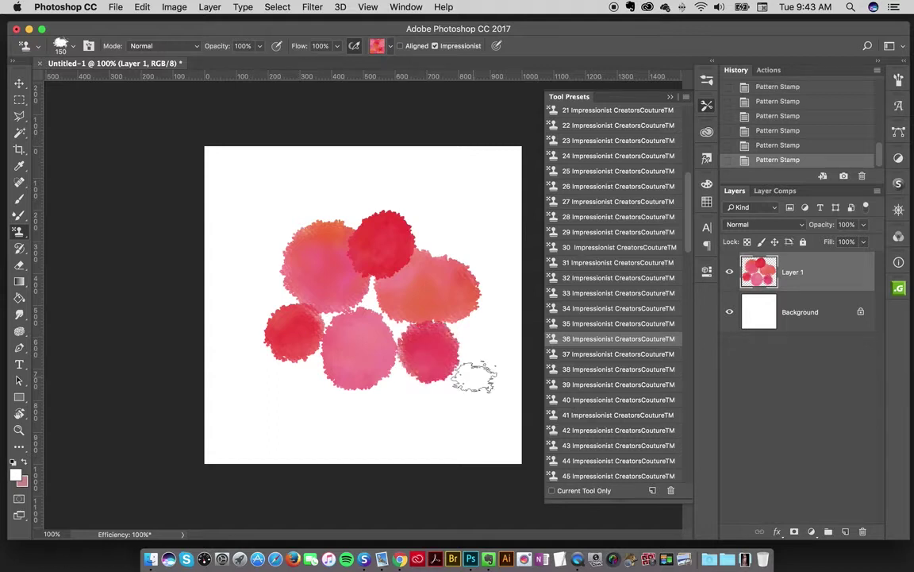
Add Layer 2, choose Impressionist preset 37, and pick the blue-purple stamp pattern
click(844, 531)
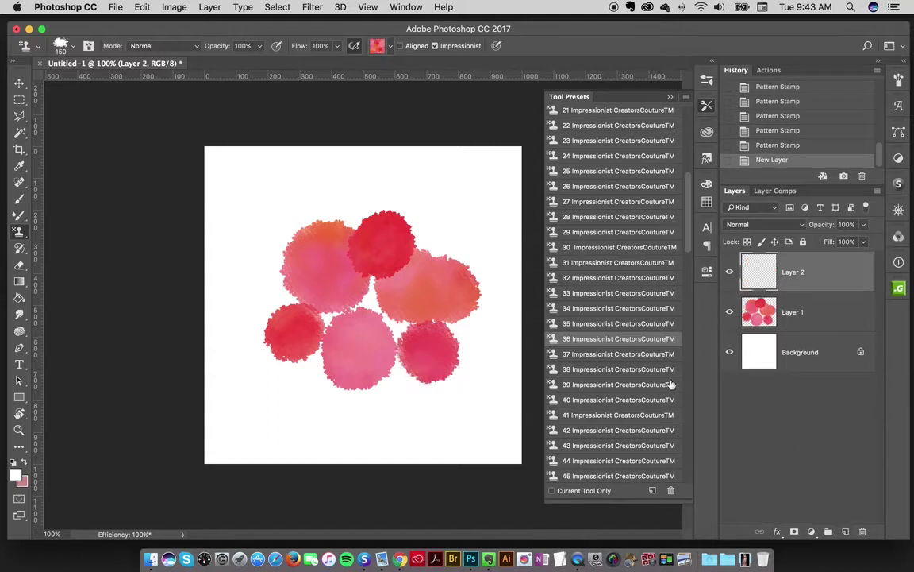
click(586, 355)
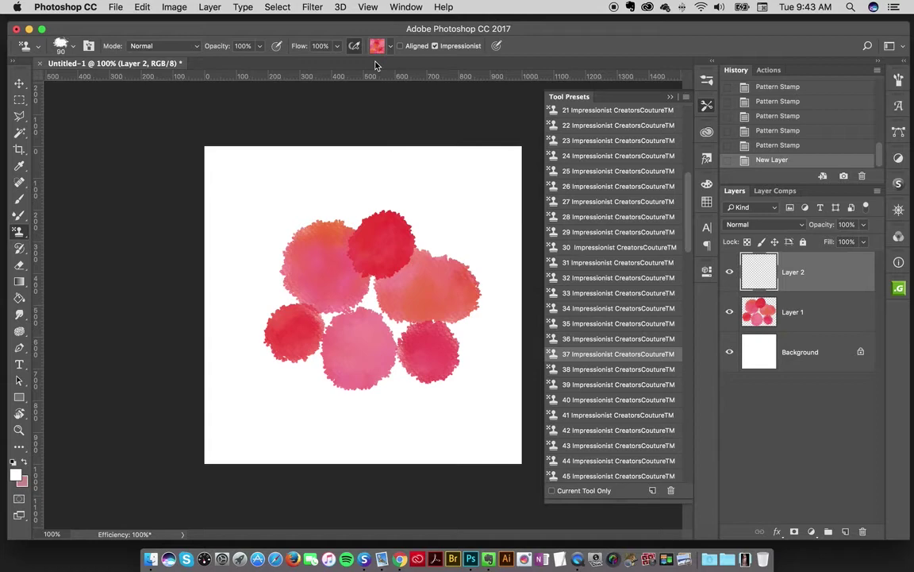
click(377, 46)
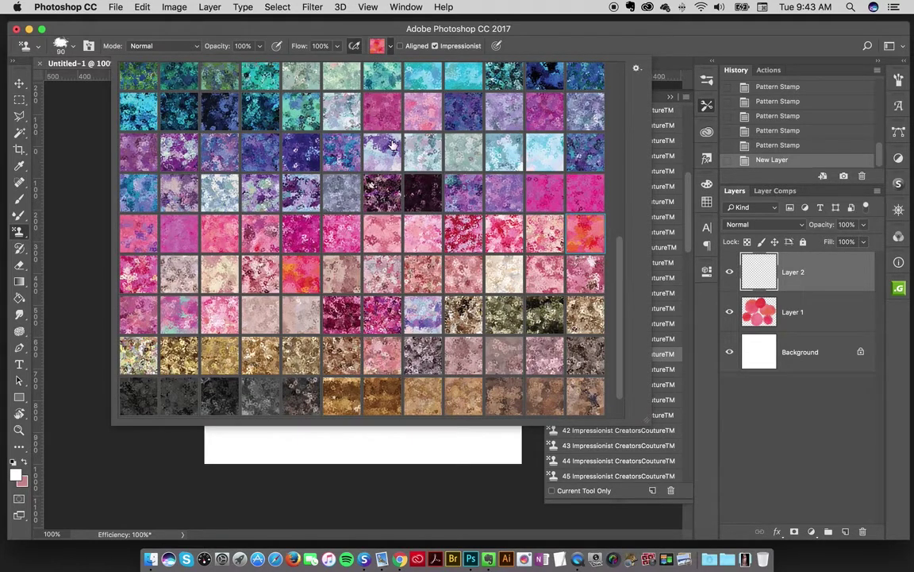
drag(621, 268, 621, 230)
double_click(314, 232)
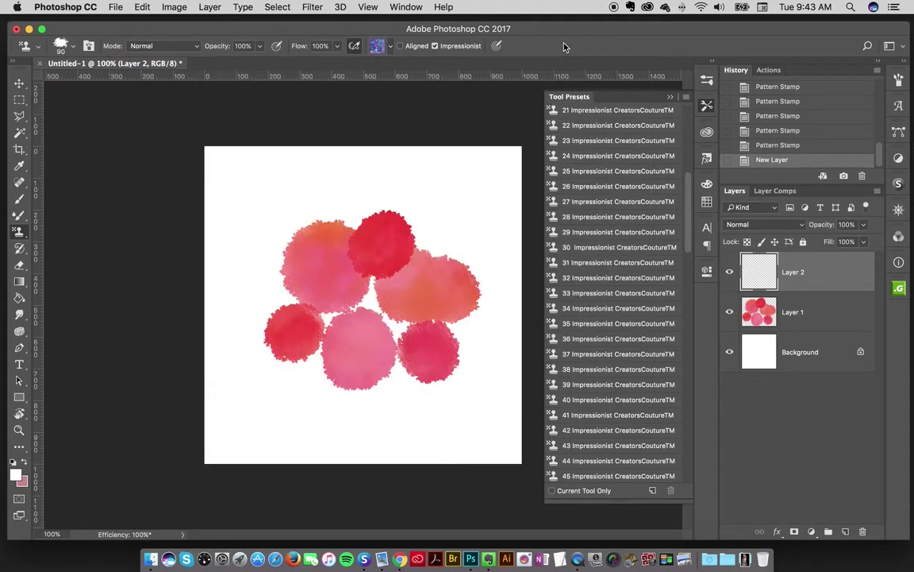
Paint radiating blue strokes over the blobs to start the starburst
drag(433, 208, 406, 240)
drag(398, 275, 388, 323)
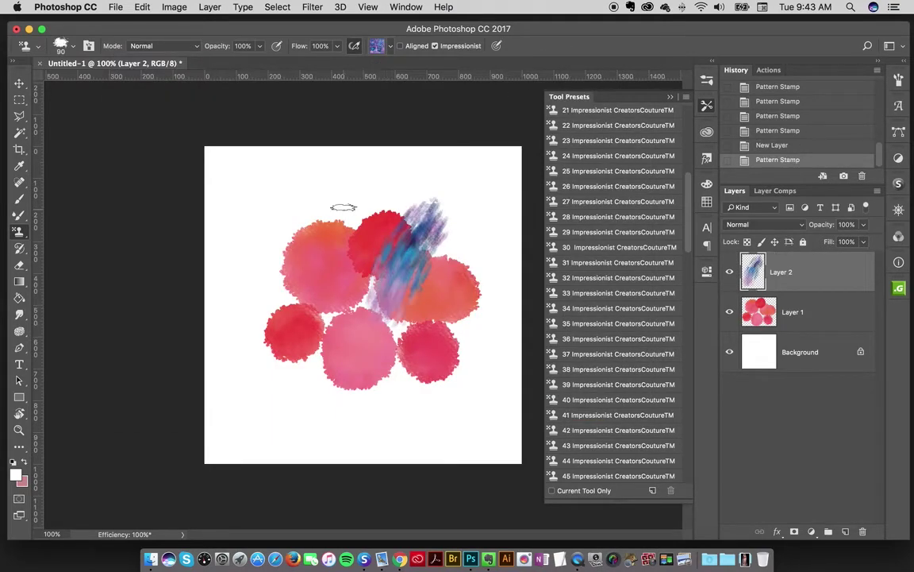
mouse_move(334, 187)
mouse_down()
mouse_move(326, 238)
mouse_move(349, 285)
mouse_up()
drag(256, 257, 381, 304)
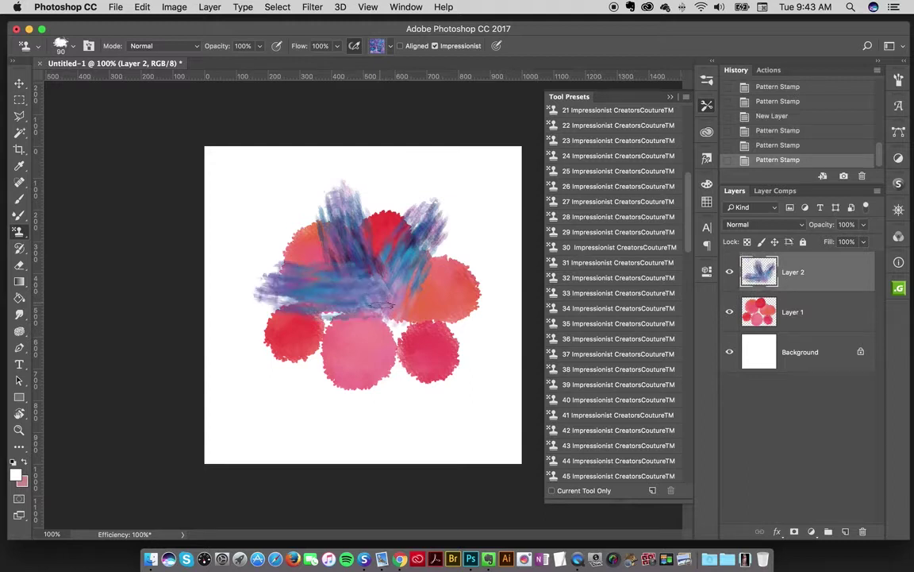
drag(341, 262, 313, 353)
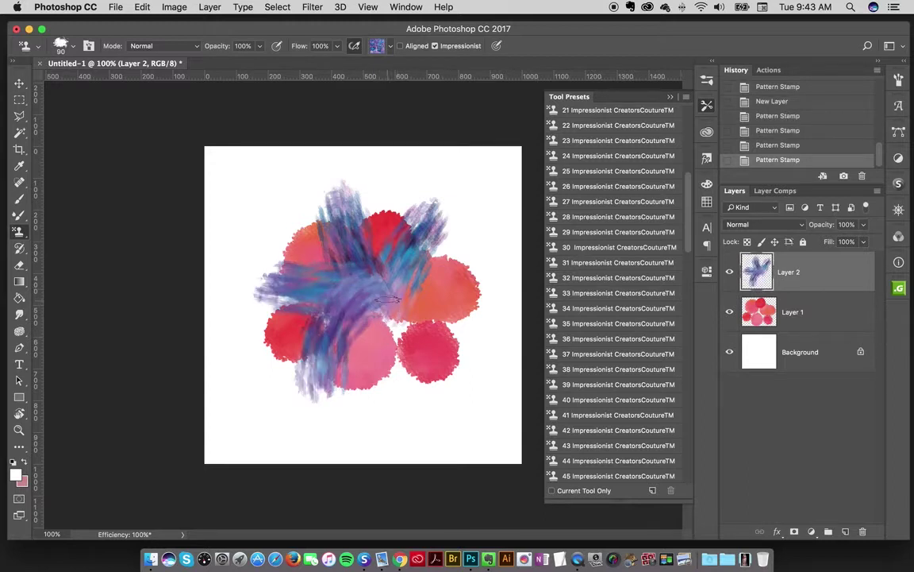
drag(388, 300, 397, 401)
Hide Layer 1 and fill out the starburst with more strokes and bluer centre streaks
click(730, 312)
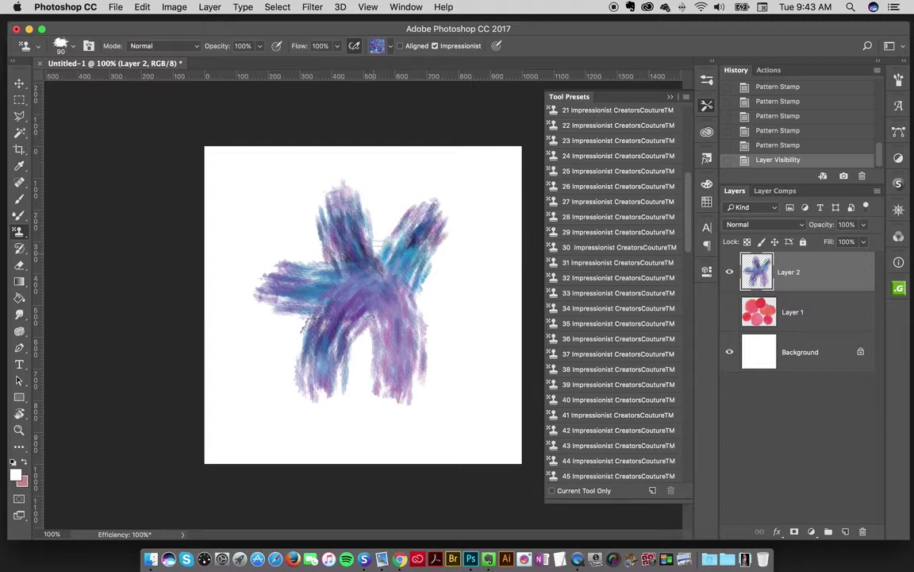
drag(342, 186, 349, 282)
drag(258, 208, 309, 252)
drag(297, 324, 248, 263)
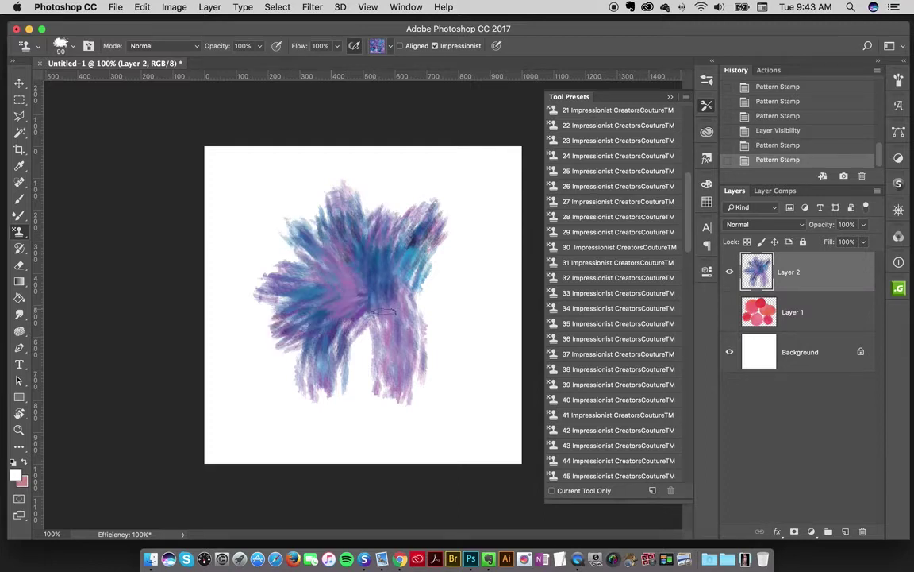
drag(349, 253, 311, 342)
mouse_move(449, 344)
mouse_down()
mouse_move(427, 309)
mouse_move(373, 274)
mouse_up()
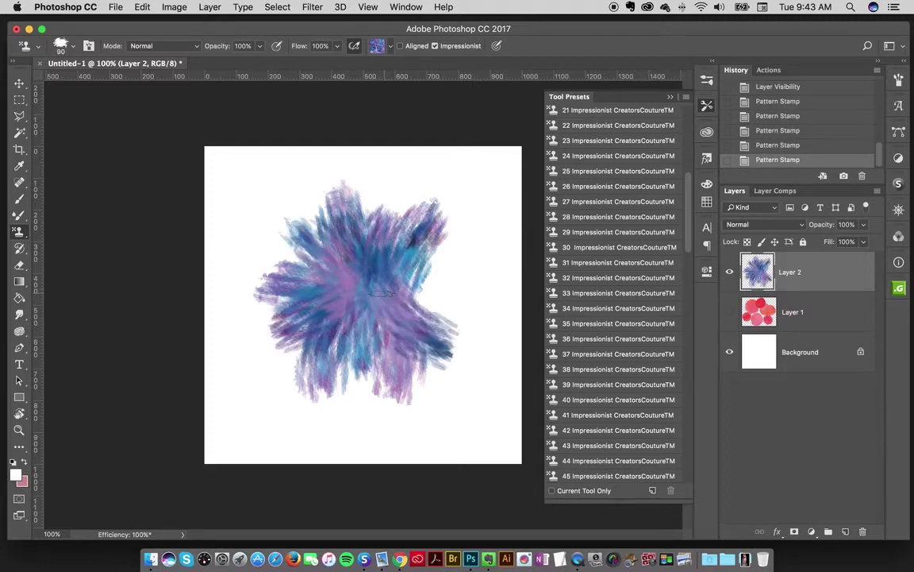
drag(429, 262, 341, 246)
mouse_move(496, 264)
mouse_down()
mouse_move(379, 220)
mouse_move(367, 262)
mouse_move(373, 285)
mouse_up()
mouse_move(373, 198)
mouse_down()
mouse_move(349, 213)
mouse_move(395, 307)
mouse_up()
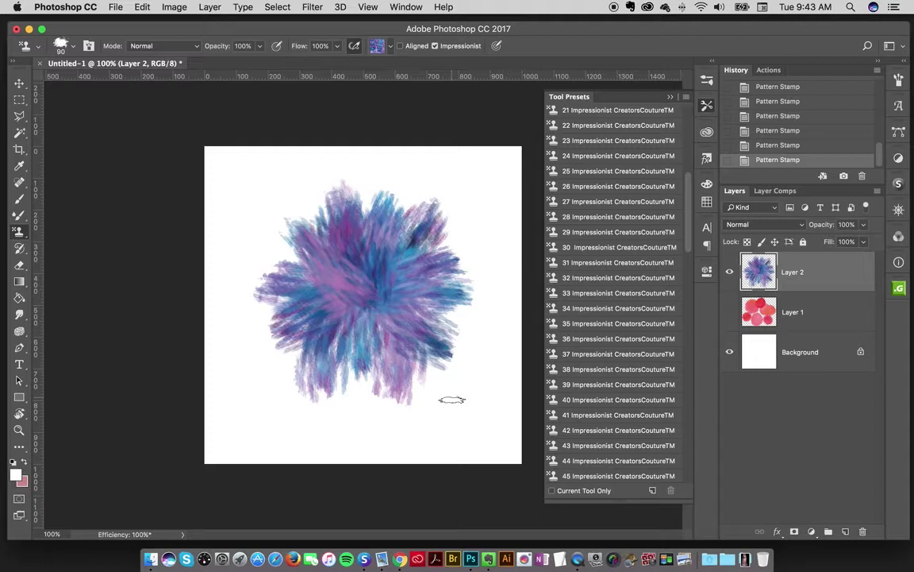
drag(324, 280, 378, 328)
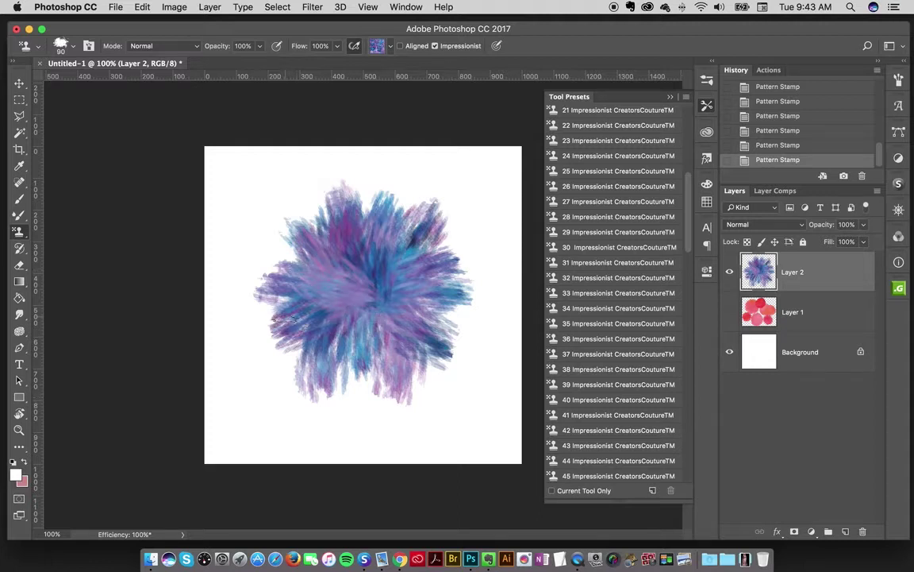
mouse_move(286, 317)
mouse_down()
mouse_move(393, 300)
mouse_move(342, 376)
mouse_move(371, 343)
mouse_move(377, 376)
mouse_move(381, 321)
mouse_move(401, 375)
mouse_move(422, 393)
mouse_up()
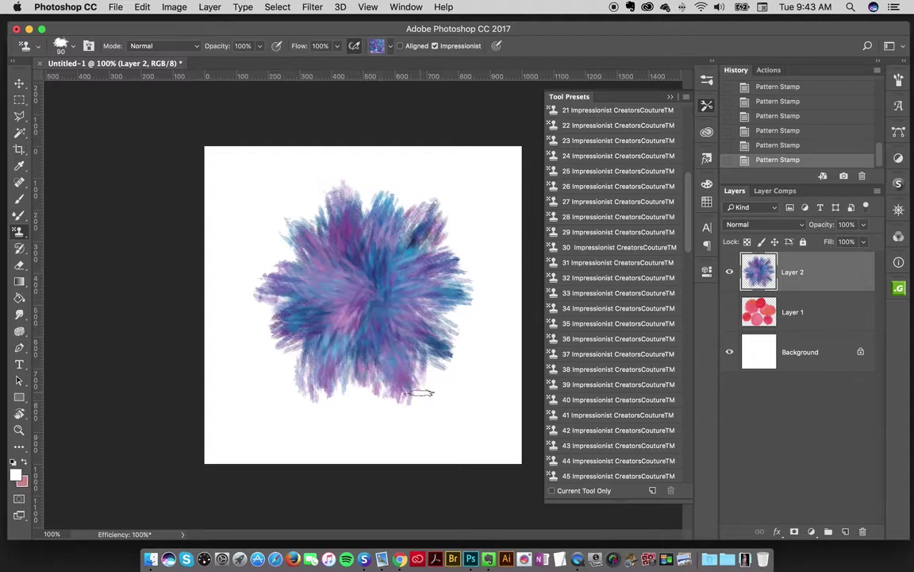
Hide Layer 2, choose a green stamp pattern, and add a new layer with preset 40
click(729, 273)
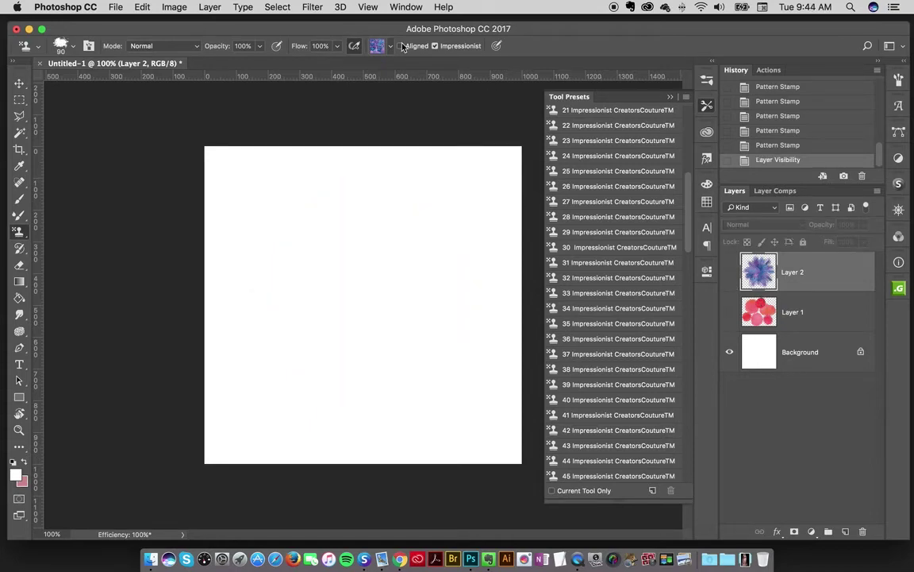
click(377, 47)
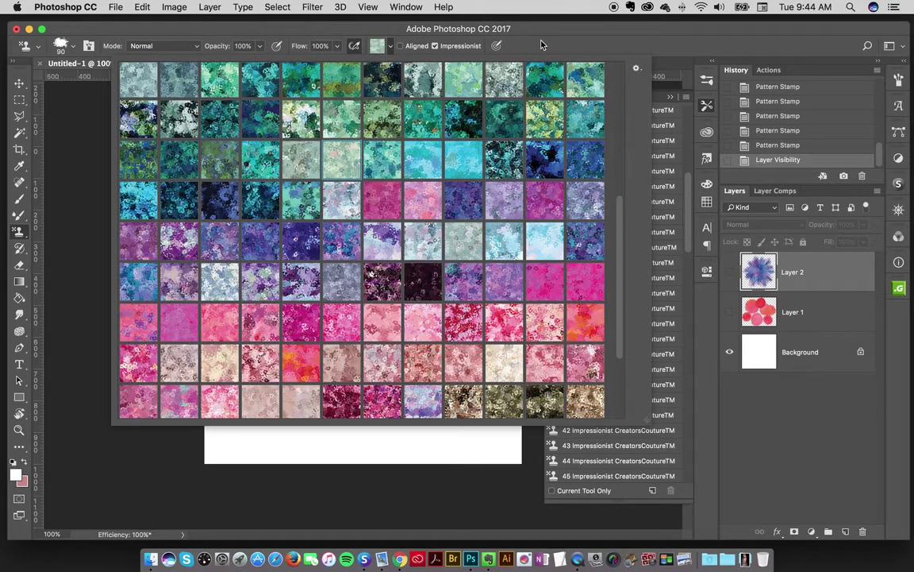
double_click(413, 214)
click(618, 340)
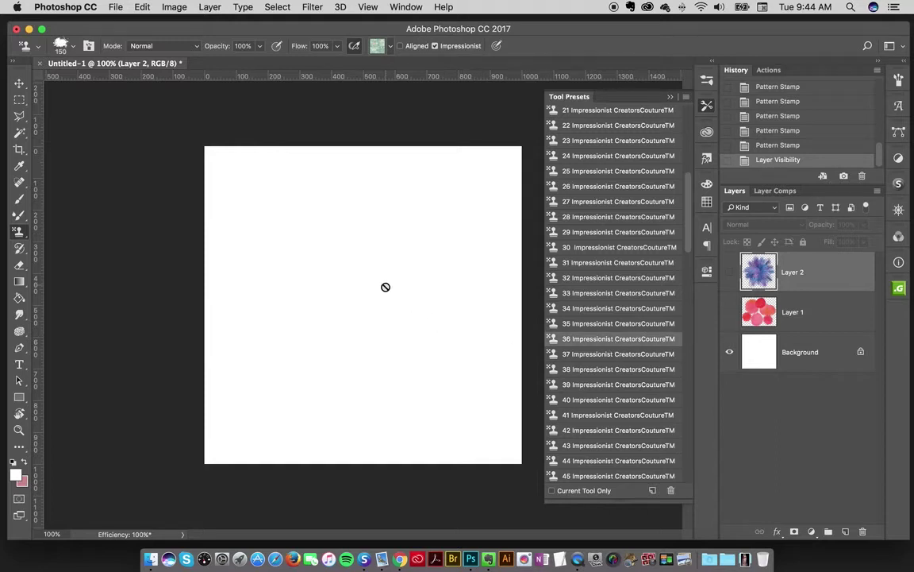
click(843, 531)
click(618, 399)
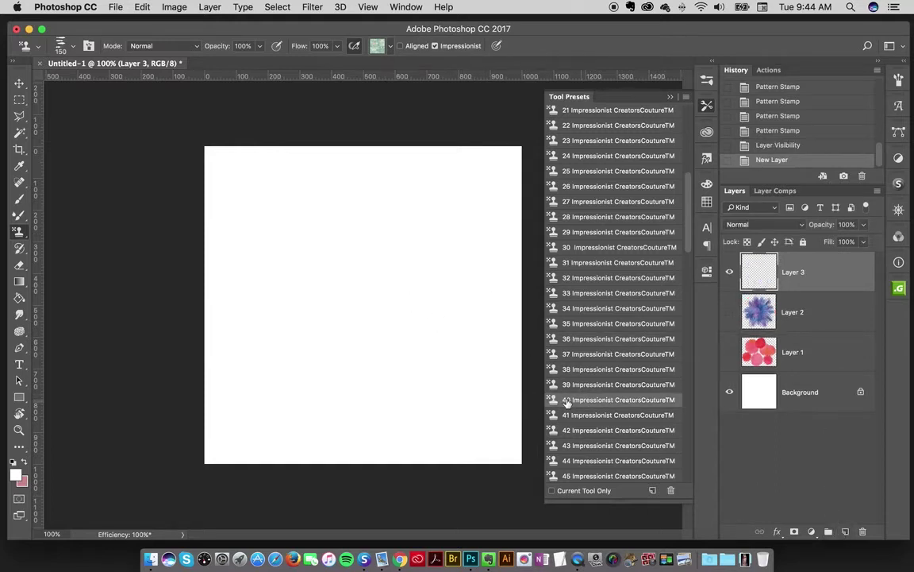
Paint green test strokes, clear them with Select All and Cut, then stamp one green oval
mouse_move(337, 275)
mouse_down()
mouse_move(343, 334)
mouse_move(341, 262)
mouse_move(349, 301)
mouse_move(286, 302)
mouse_move(338, 320)
mouse_move(361, 298)
mouse_move(360, 270)
mouse_up()
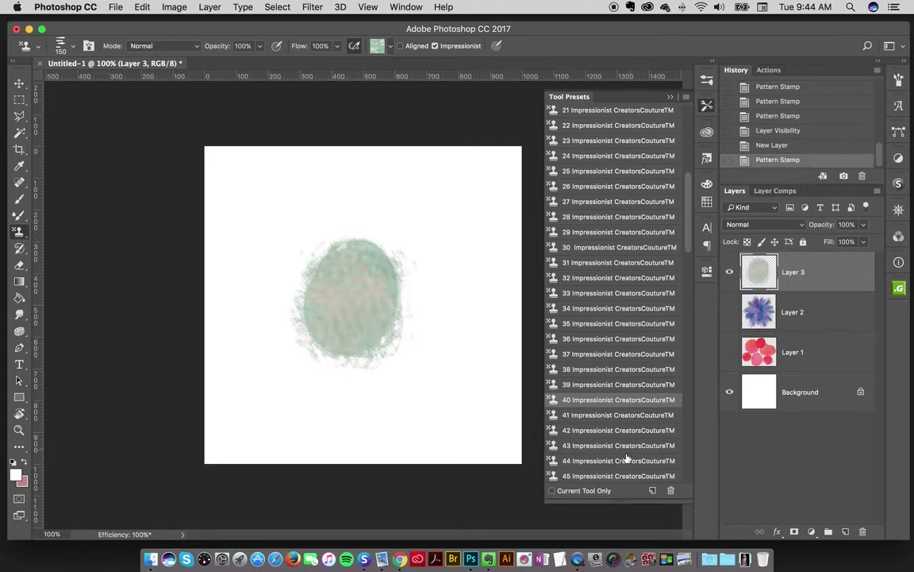
click(604, 429)
mouse_move(460, 245)
mouse_down()
mouse_move(453, 364)
mouse_move(469, 275)
mouse_move(453, 343)
mouse_move(450, 288)
mouse_move(474, 288)
mouse_move(435, 322)
mouse_move(471, 331)
mouse_move(459, 235)
mouse_move(443, 347)
mouse_move(467, 287)
mouse_up()
key(super+a)
key(super+x)
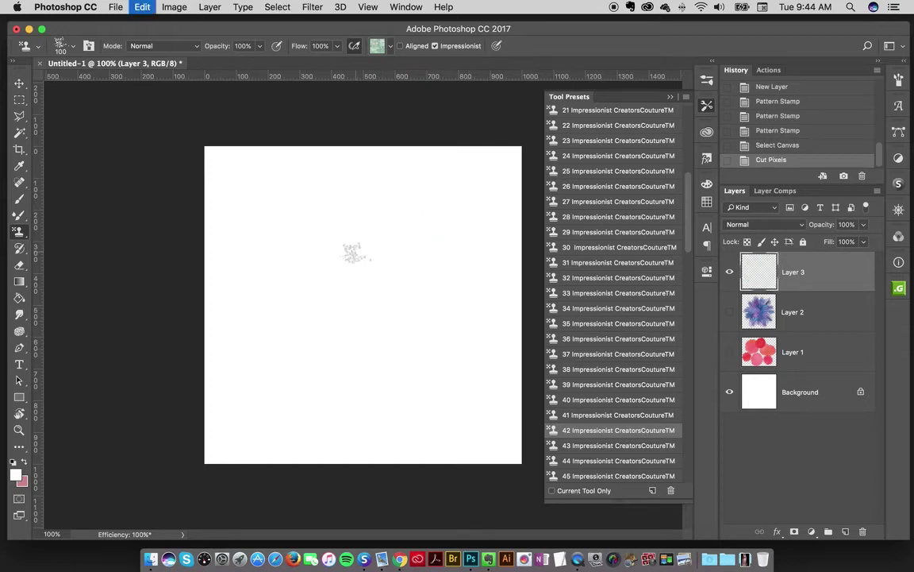
mouse_move(358, 249)
mouse_down()
mouse_move(330, 236)
mouse_move(336, 300)
mouse_move(363, 251)
mouse_move(325, 250)
mouse_move(373, 262)
mouse_up()
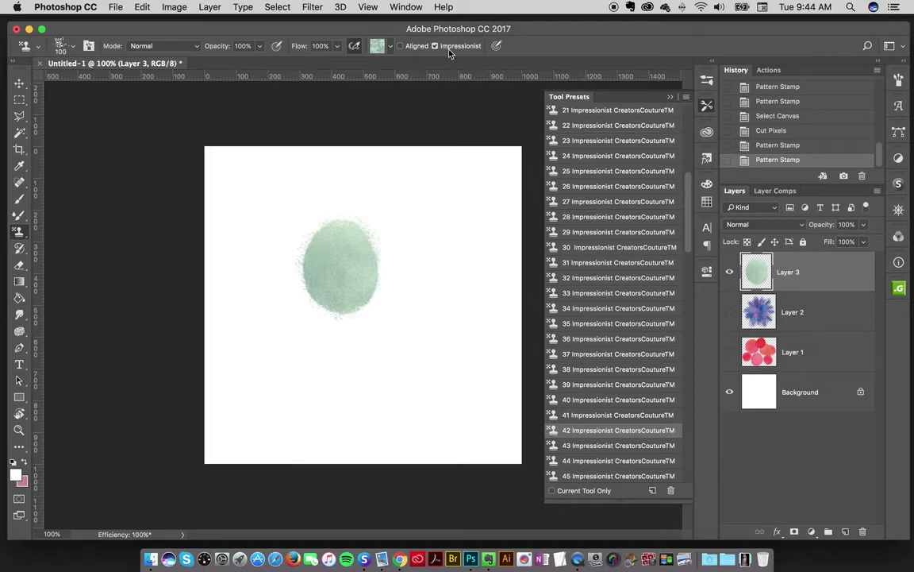
click(376, 46)
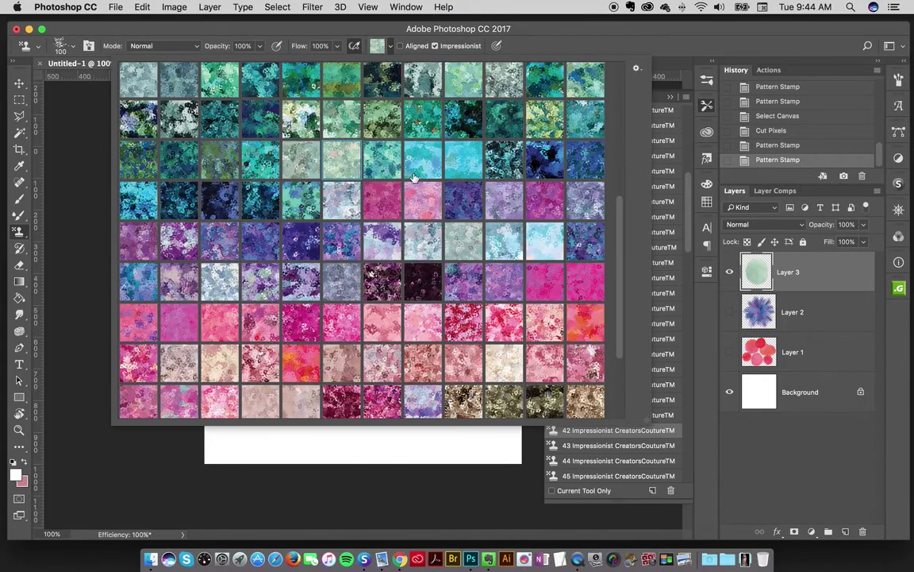
scroll(625, 247, up, 5)
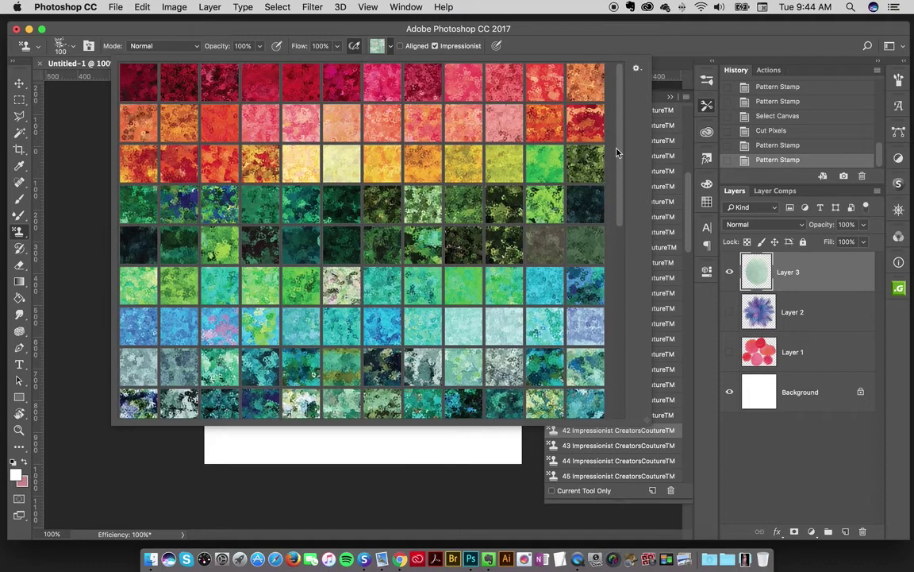
scroll(603, 298, down, 6)
scroll(604, 299, down, 3)
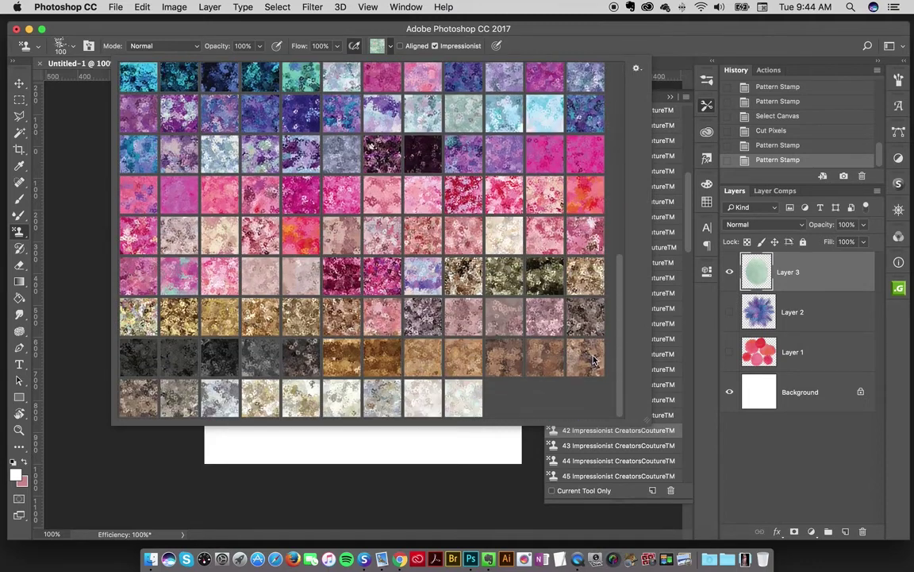
click(636, 69)
click(620, 62)
click(636, 69)
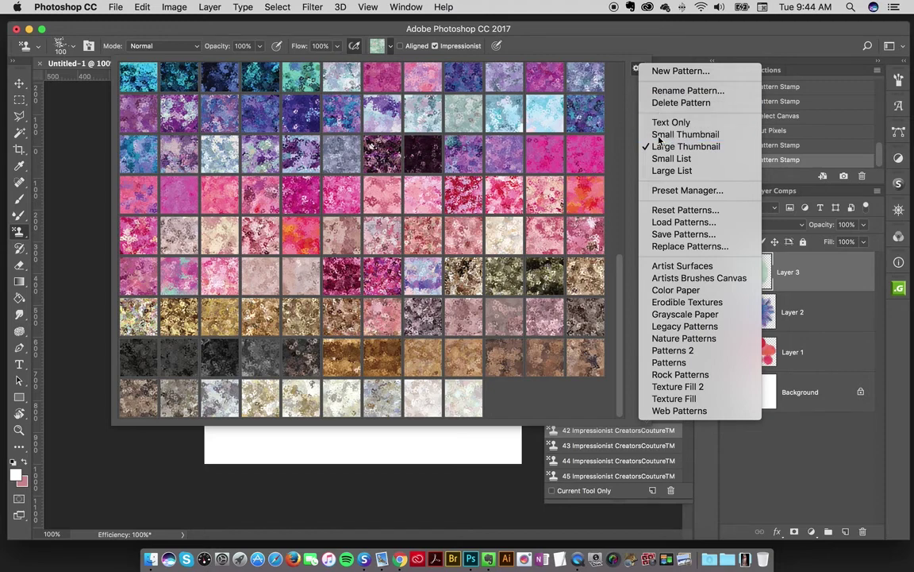
click(665, 135)
click(636, 68)
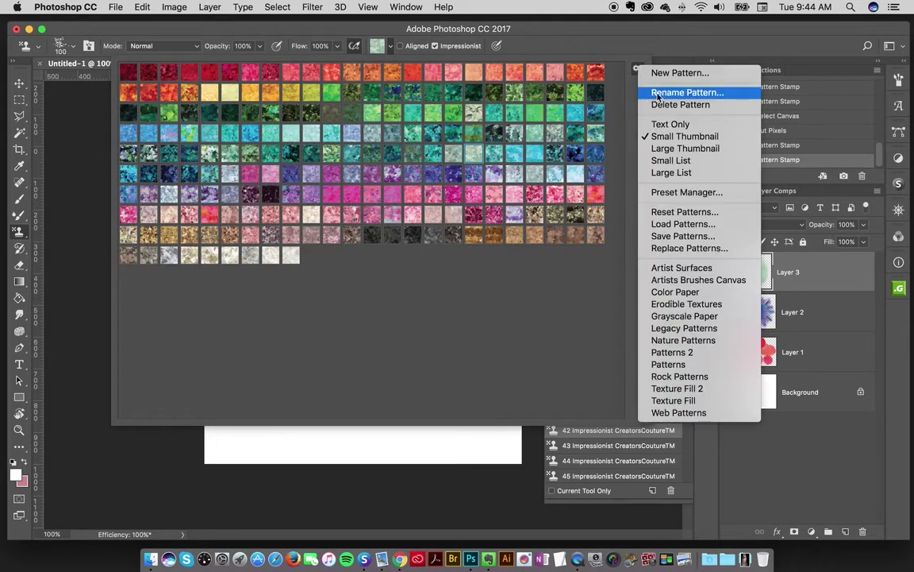
click(666, 147)
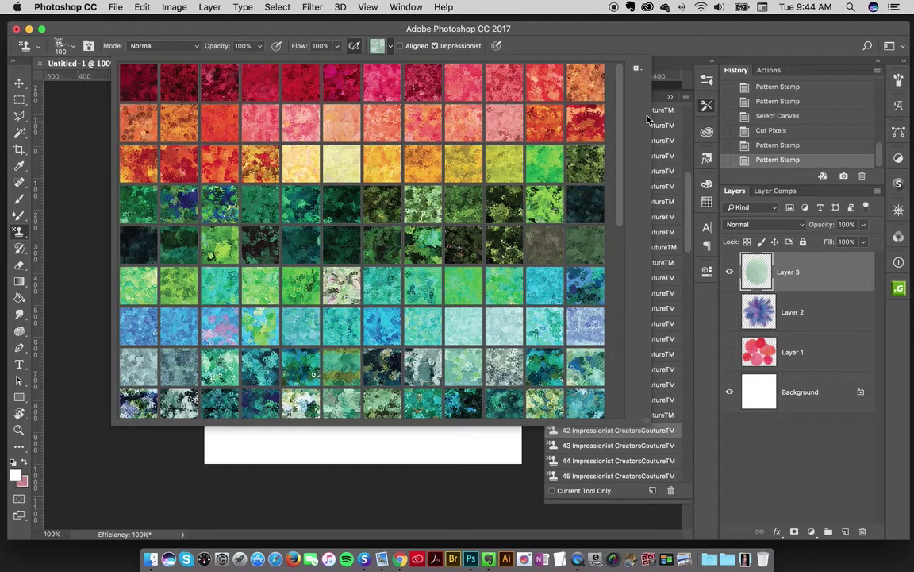
click(636, 69)
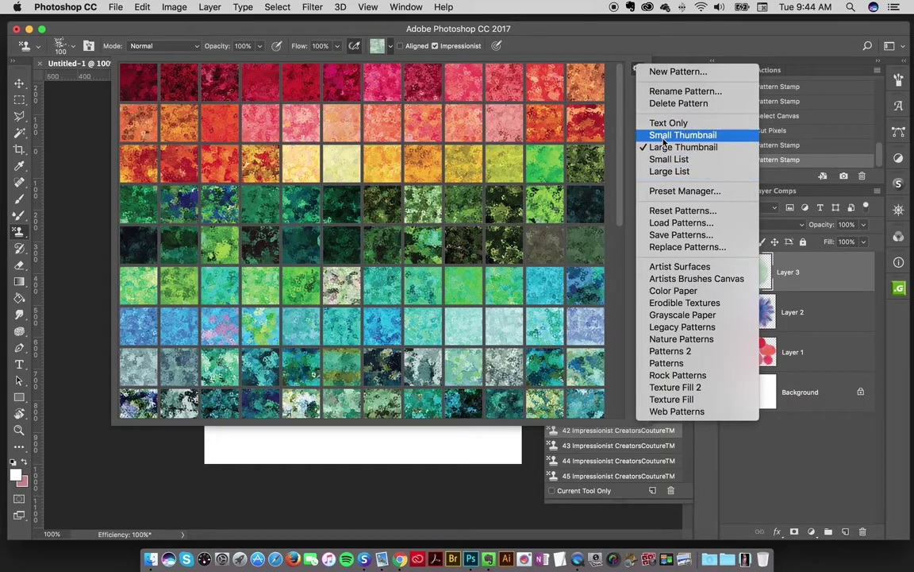
click(643, 176)
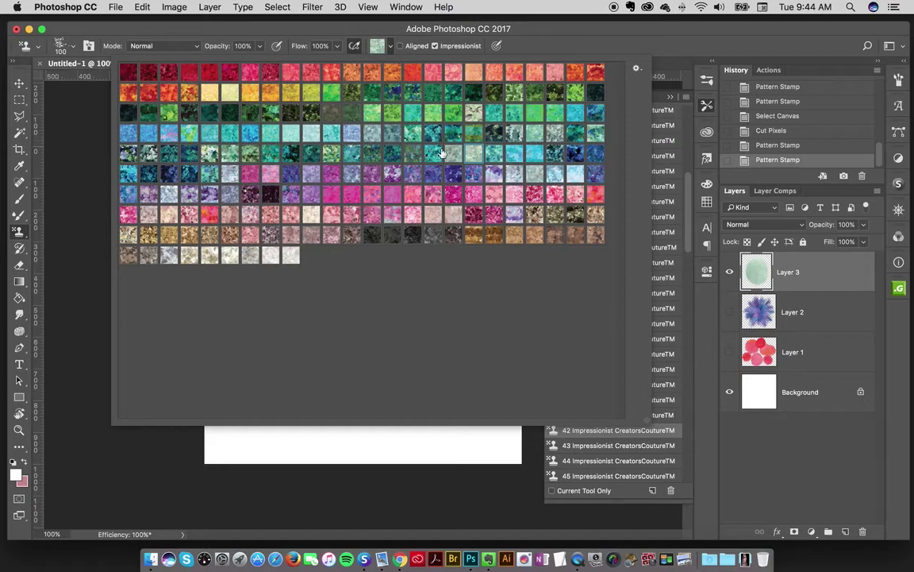
click(636, 69)
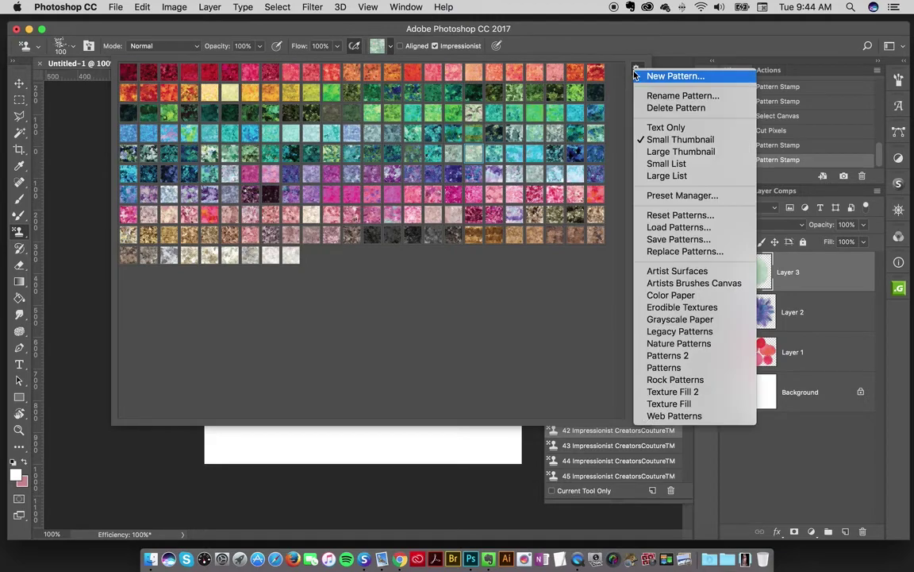
click(627, 150)
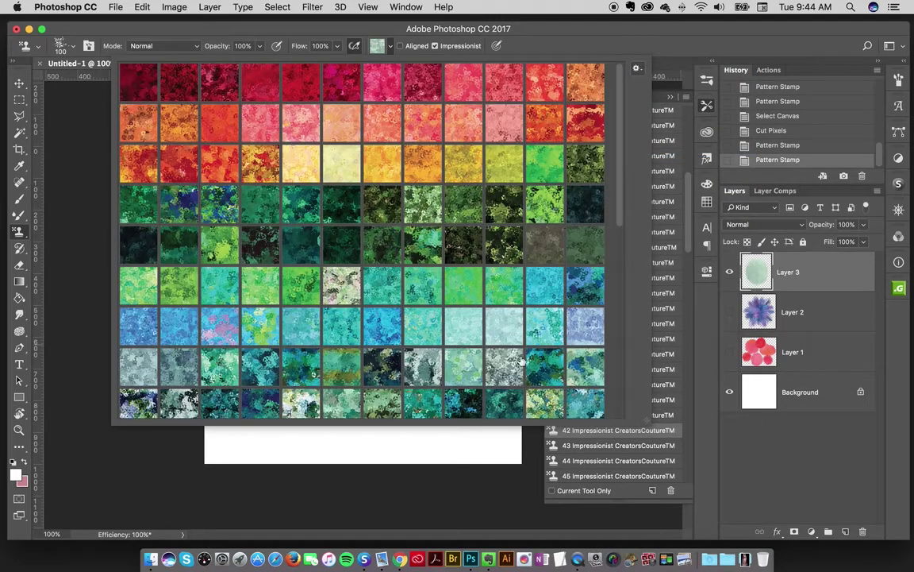
scroll(443, 71, down, 2)
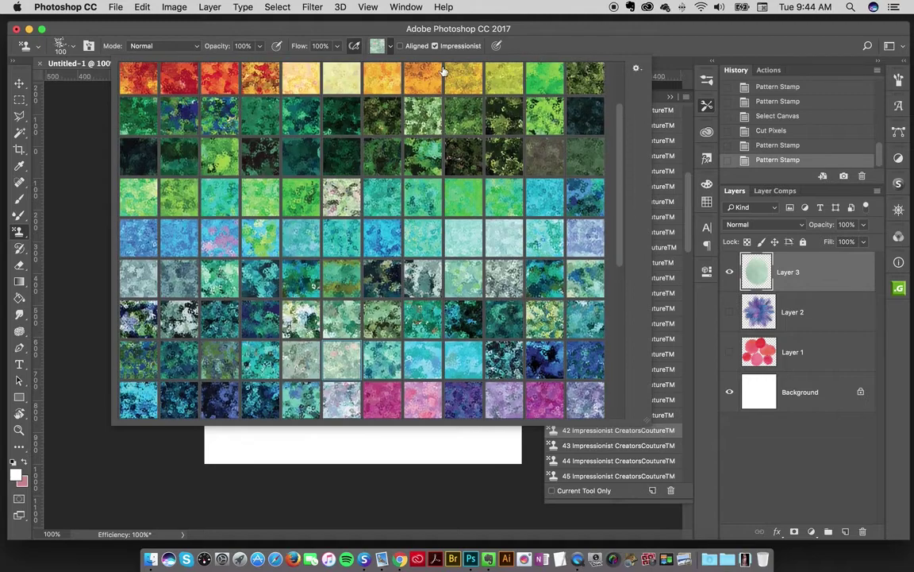
click(381, 48)
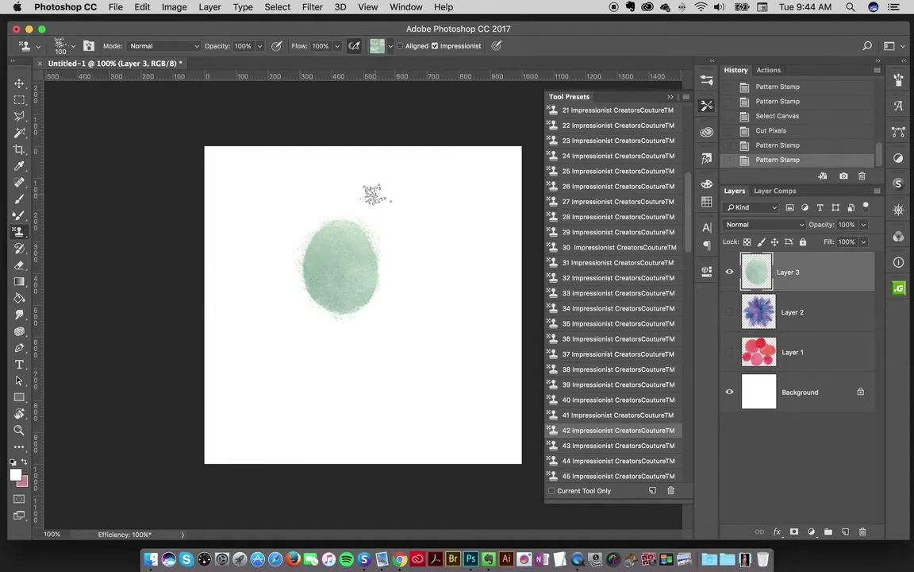
click(621, 201)
Pick Impressionist preset 31 at size 36, then replace Tool Presets with the Brush Presets panel
click(595, 263)
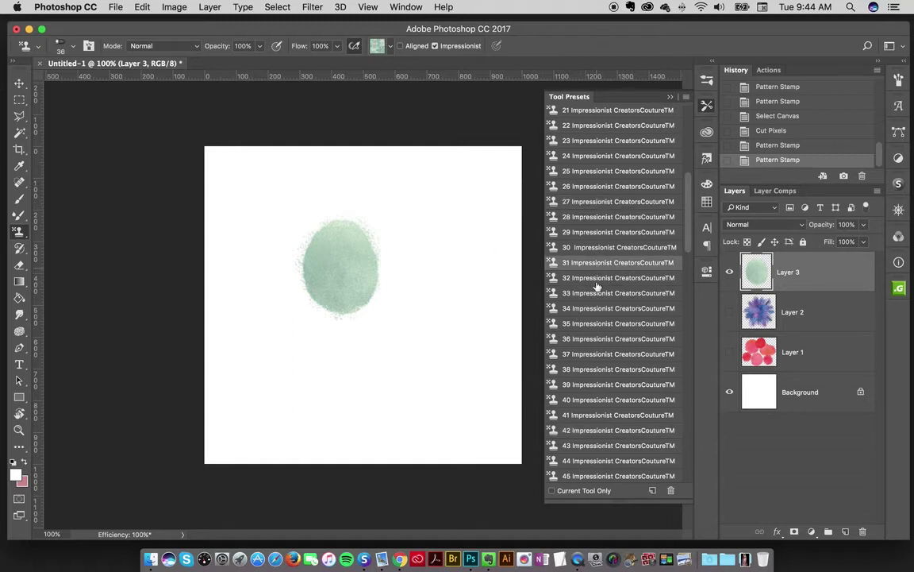
click(709, 104)
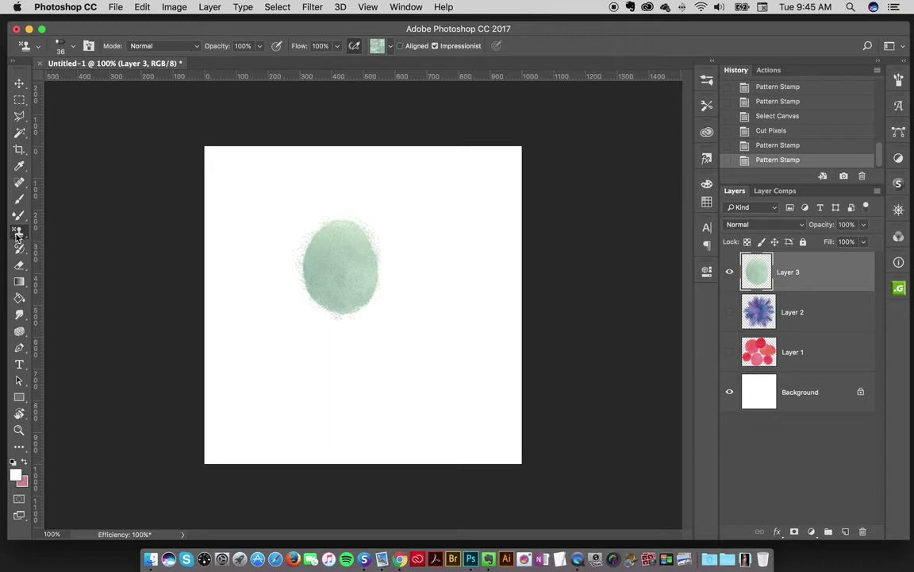
click(707, 81)
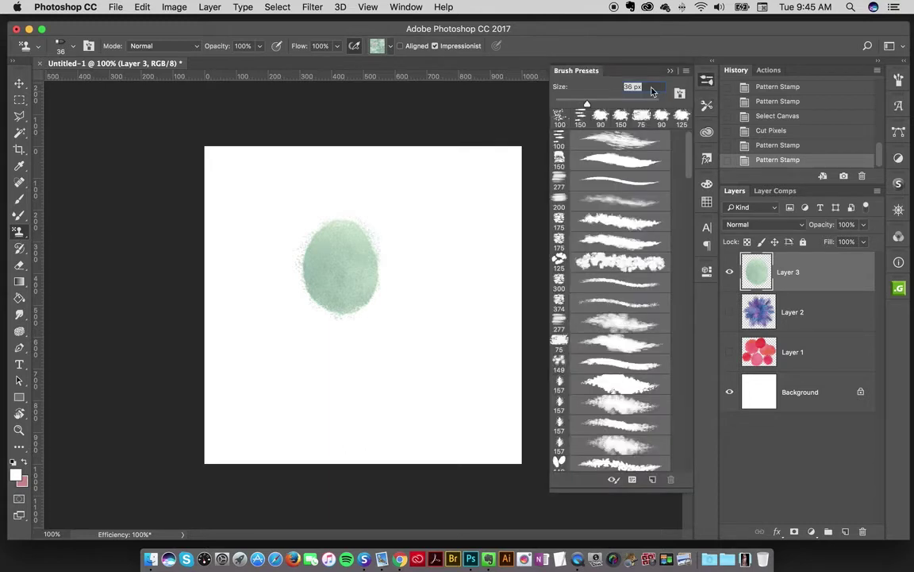
click(403, 7)
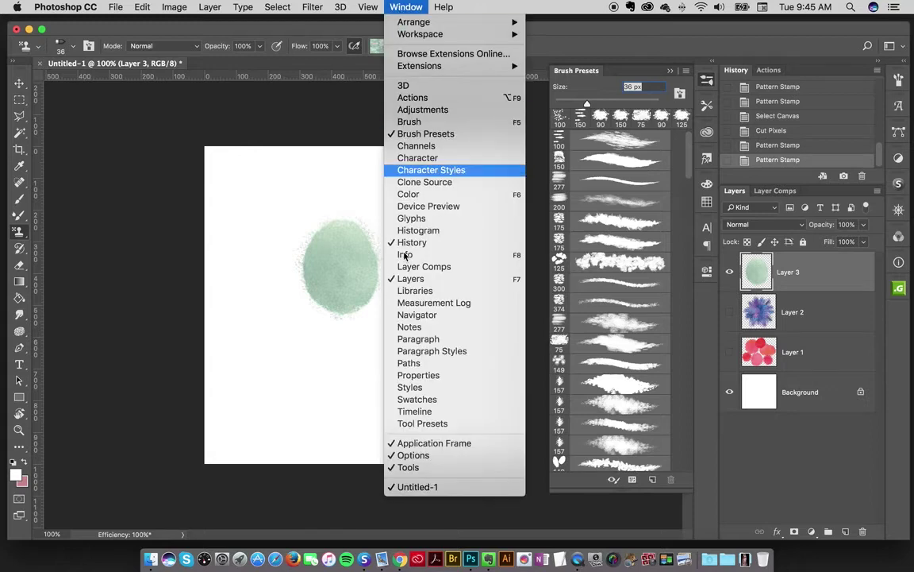
click(648, 183)
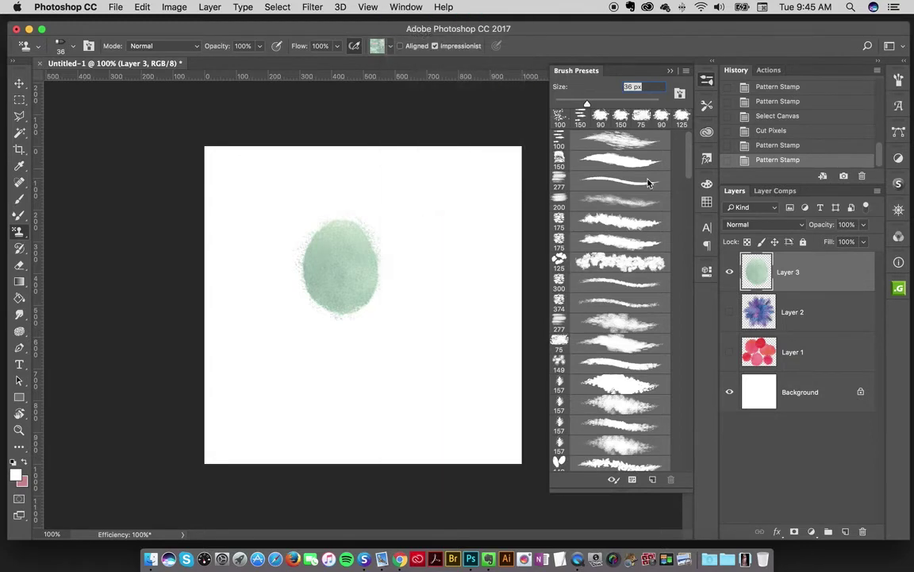
scroll(684, 168, down, 3)
click(686, 71)
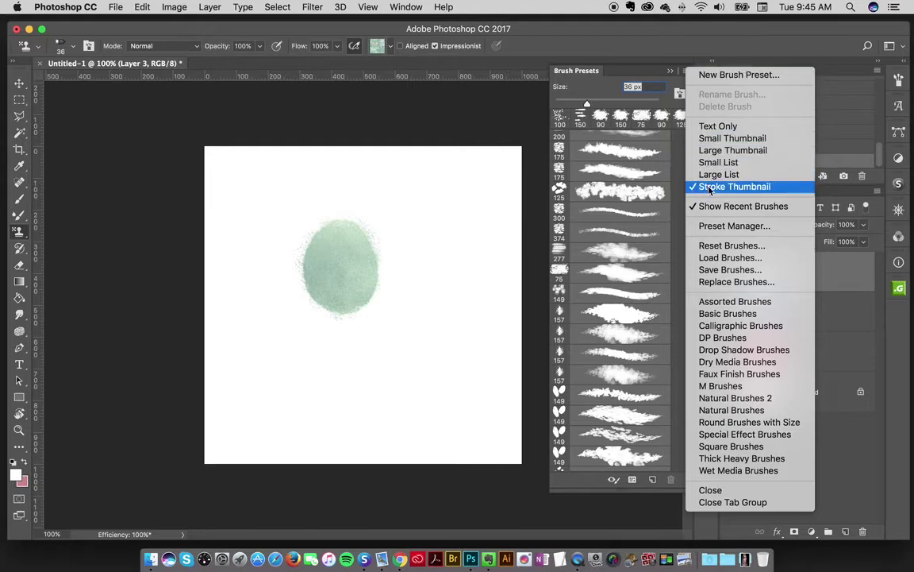
Using the 107 px and 93 px brushes, paint mottled green shapes right and left of the oval
click(642, 195)
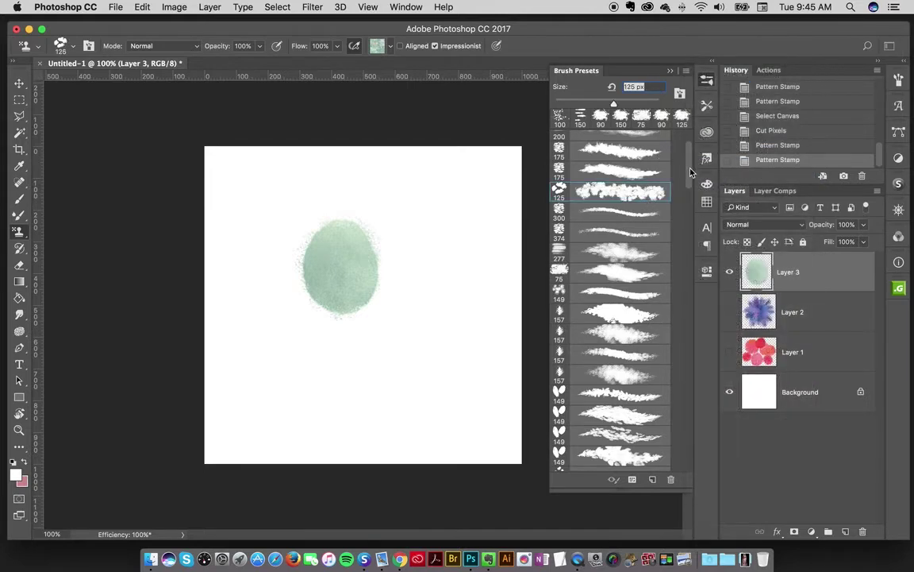
drag(690, 171, 672, 274)
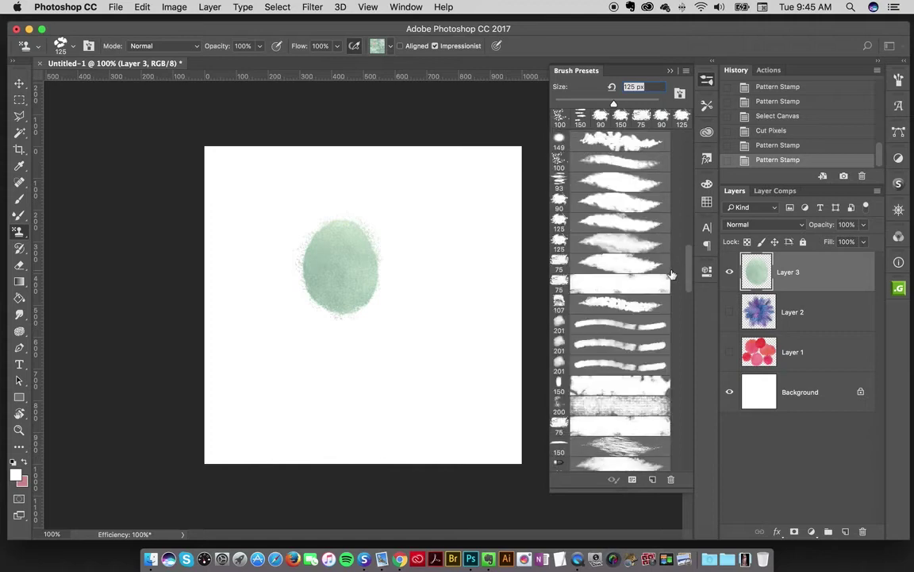
click(611, 308)
mouse_move(453, 216)
mouse_down()
mouse_move(450, 305)
mouse_move(464, 313)
mouse_move(453, 239)
mouse_move(430, 285)
mouse_move(459, 310)
mouse_move(449, 262)
mouse_up()
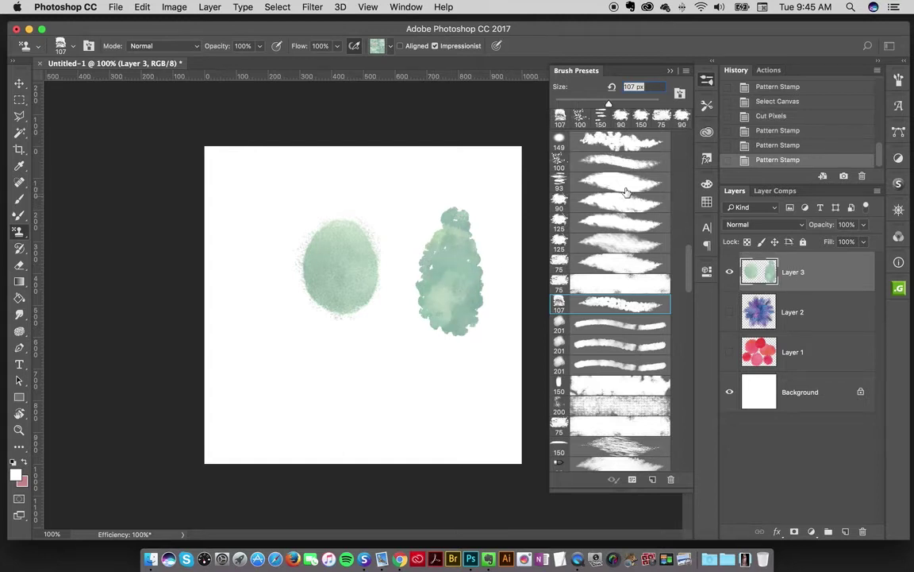
click(625, 184)
mouse_move(252, 230)
mouse_down()
mouse_move(274, 340)
mouse_move(302, 364)
mouse_up()
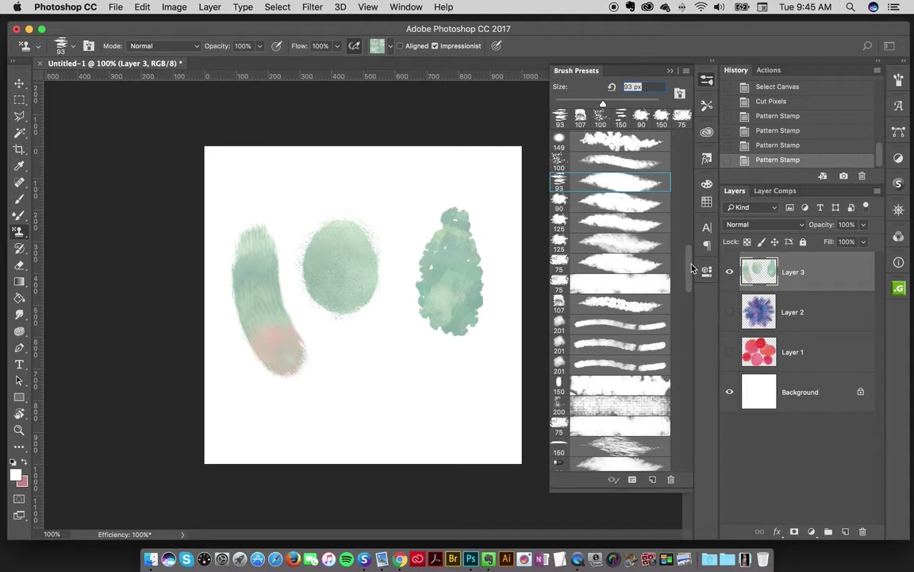
Add a vertical 90 px stroke, repaint the left stroke with 100 px diagonal streaks, and show Tool Presets
scroll(618, 222, up, 4)
click(615, 205)
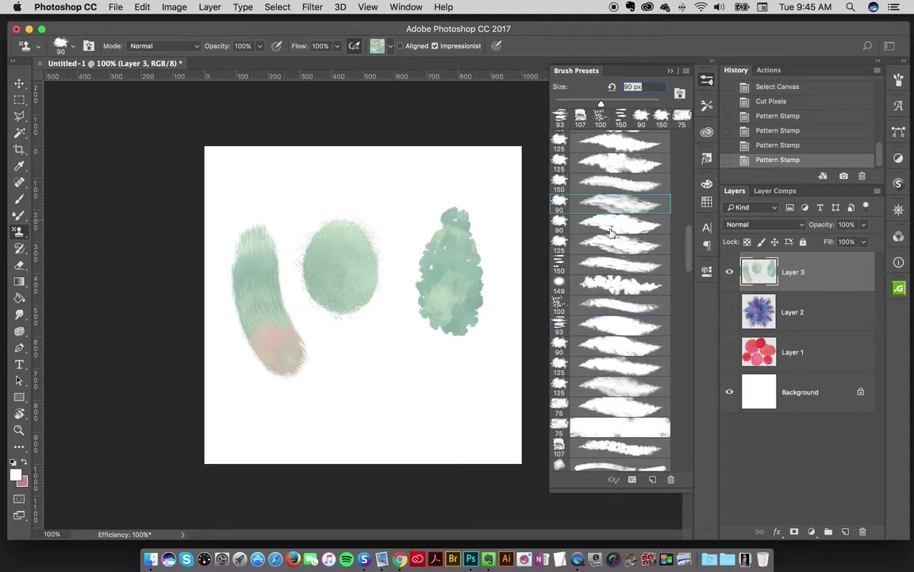
drag(374, 284, 401, 391)
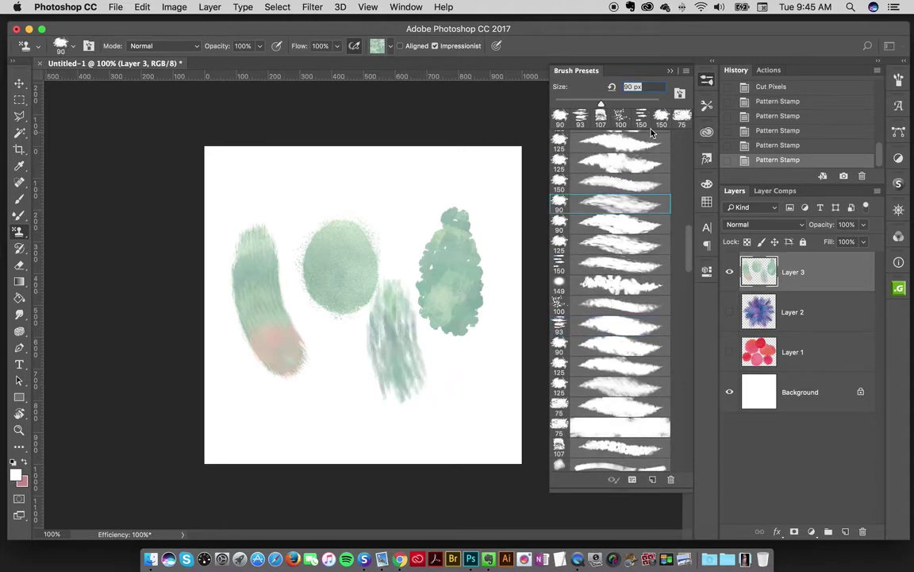
scroll(620, 215, up, 4)
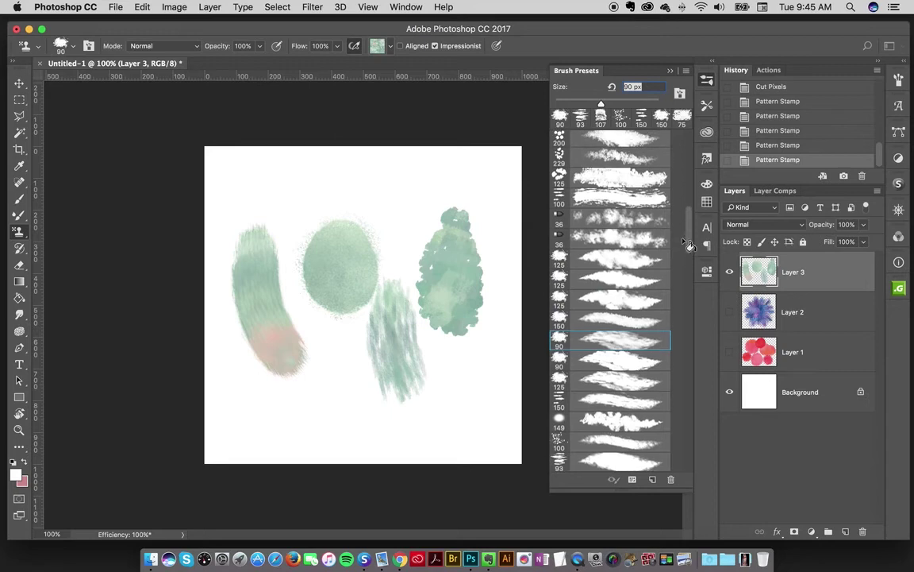
click(607, 195)
drag(258, 238, 319, 364)
drag(252, 310, 318, 353)
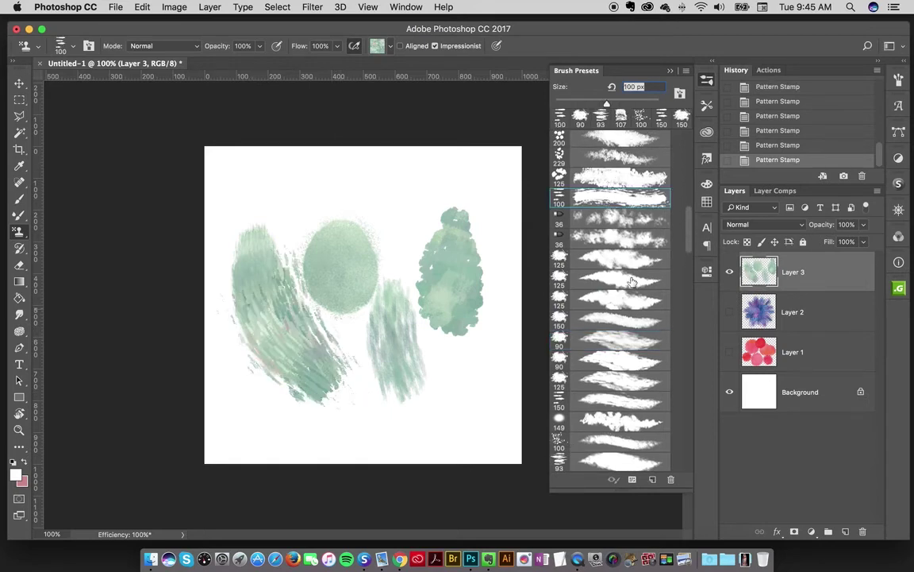
click(709, 106)
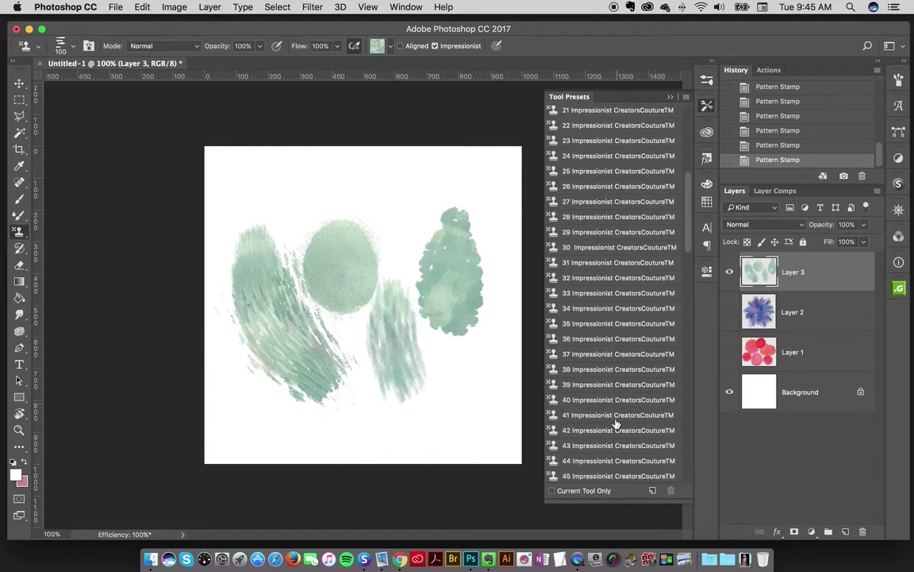
Return to the Brush Presets list in place of the Tool Presets list
click(707, 79)
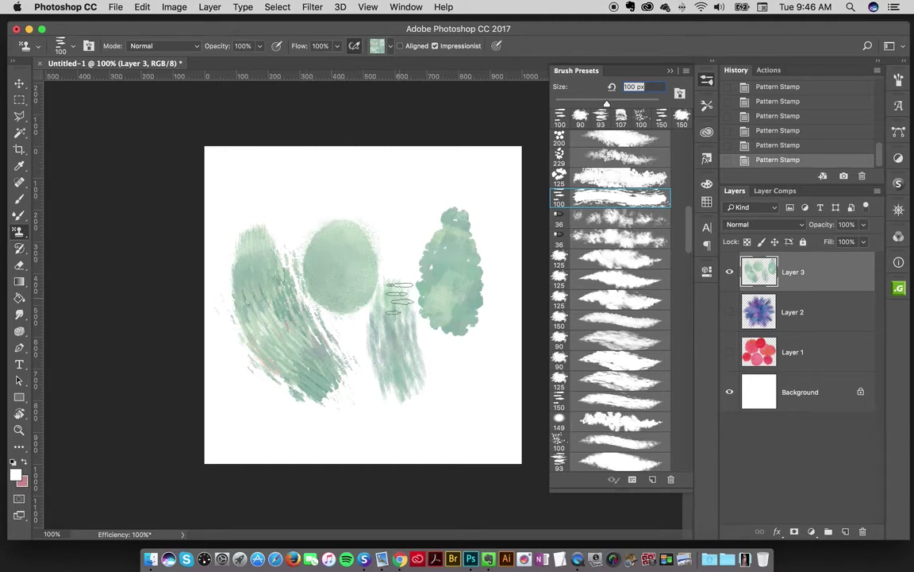
Touch up the left stroke's upper streaks, then switch to the plain 125 px brush with pink
drag(258, 275, 317, 272)
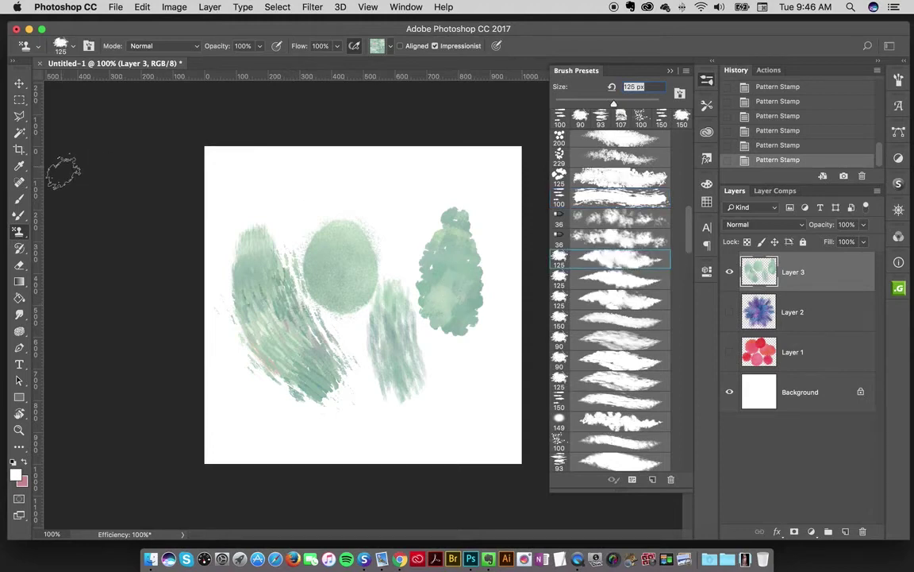
click(19, 198)
click(615, 259)
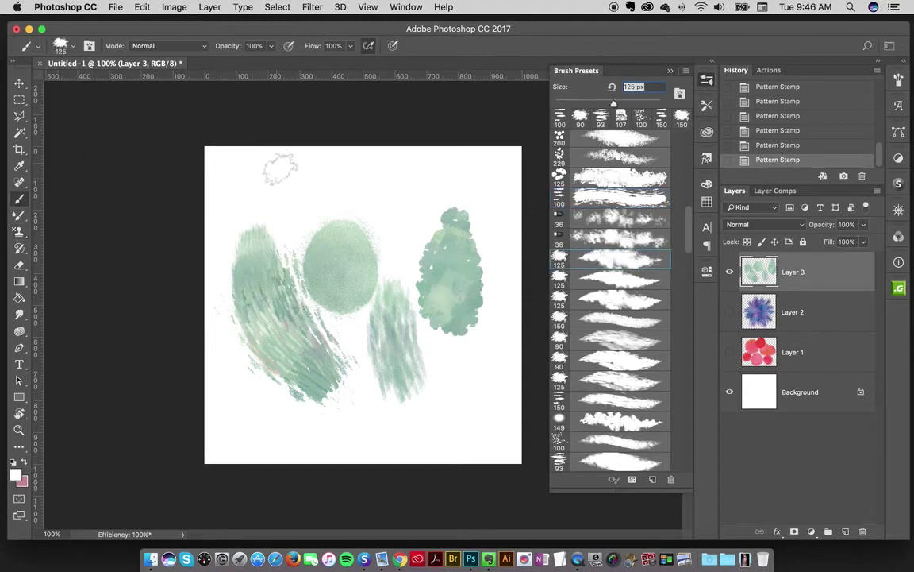
click(286, 194)
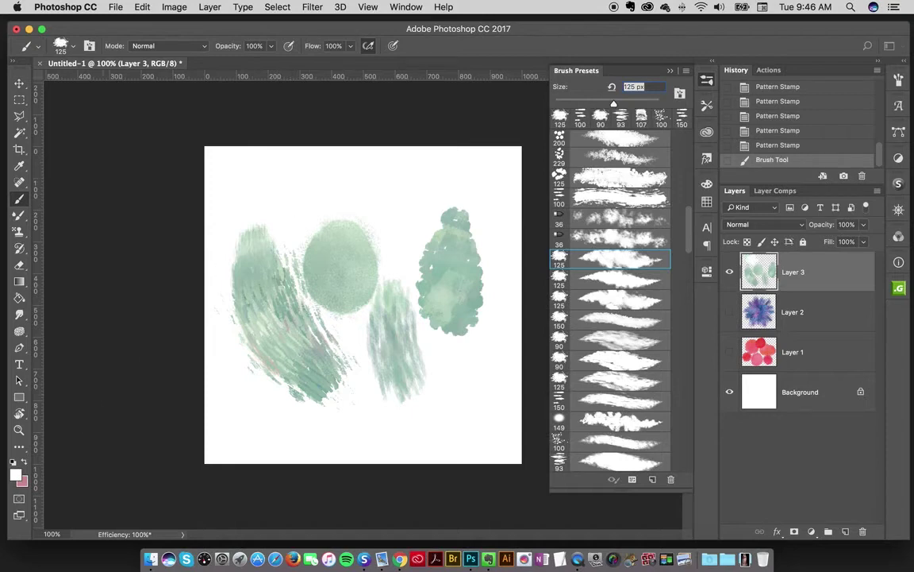
click(25, 463)
Paint a large flat pink blob low on the canvas and a smaller 90 px pink dab beside it
mouse_move(339, 404)
mouse_down()
mouse_move(325, 397)
mouse_move(322, 350)
mouse_move(351, 392)
mouse_up()
click(560, 340)
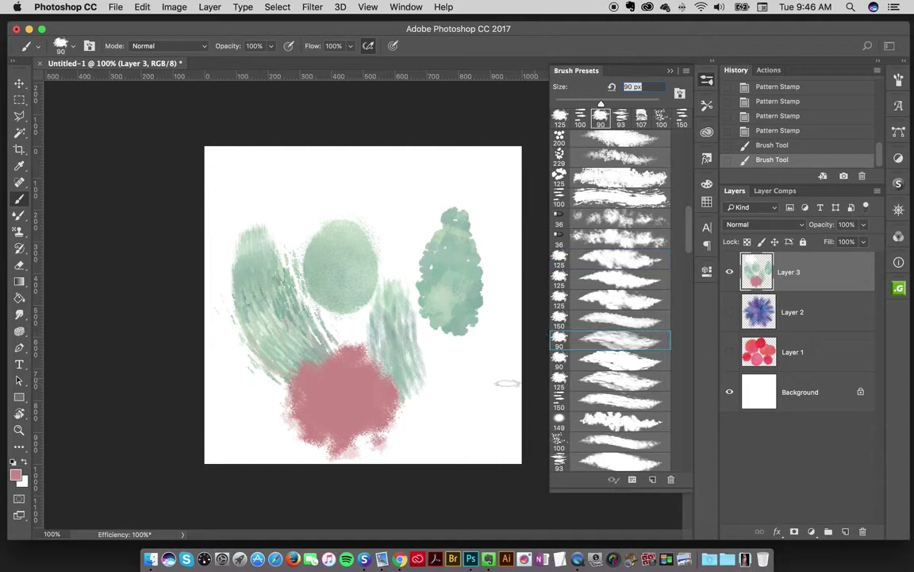
drag(474, 357, 465, 380)
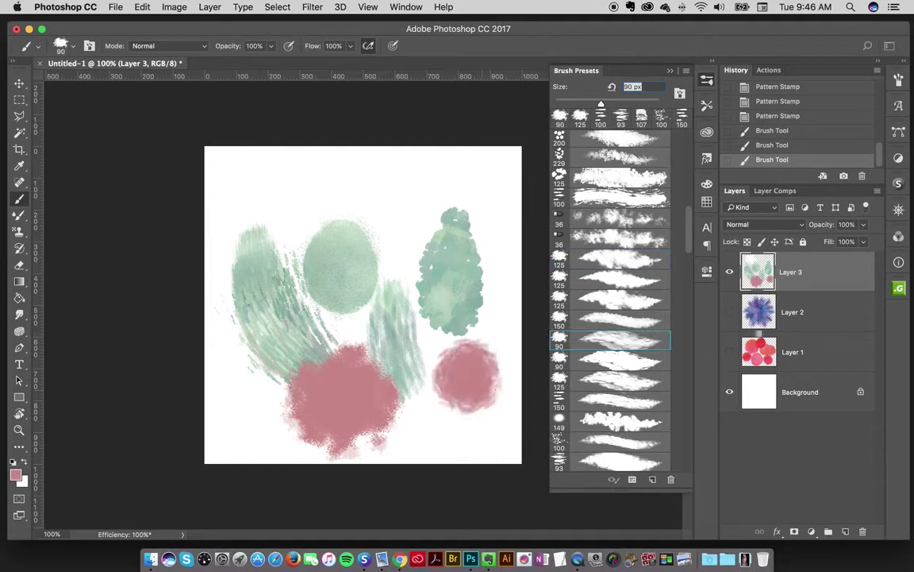
Clear everything from Layer 3 and pick the impressionist Pattern Stamp with a 100 px brush
key(super+a)
key(super+x)
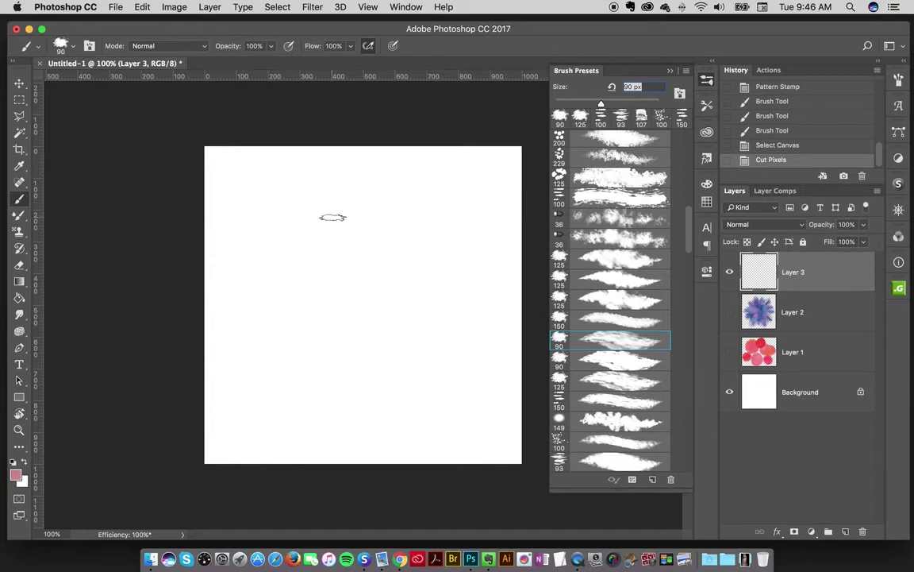
click(19, 232)
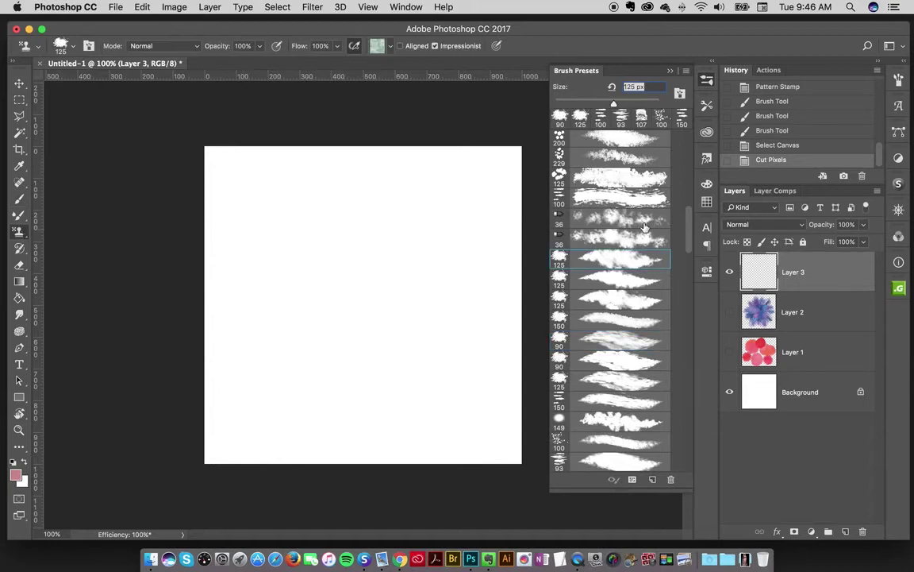
click(562, 197)
scroll(622, 199, up, 5)
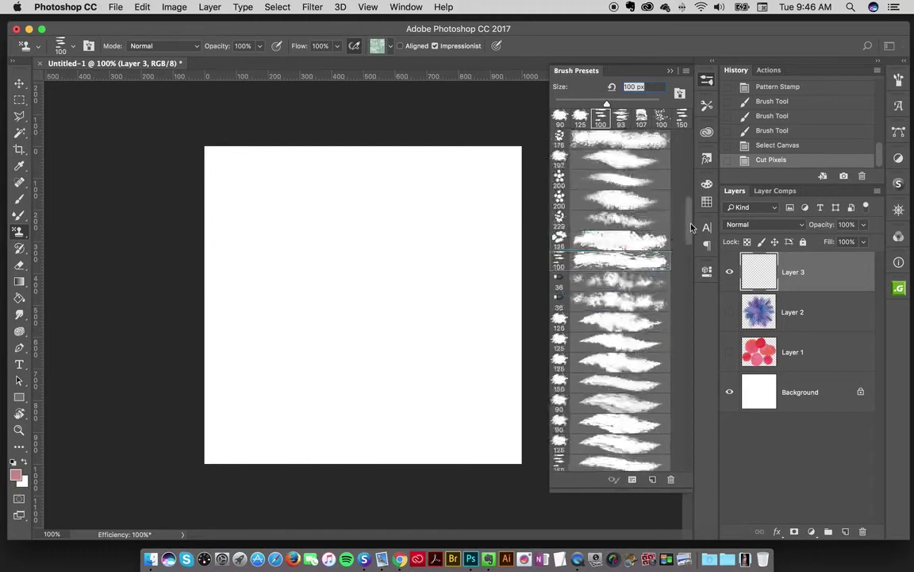
scroll(691, 194, up, 5)
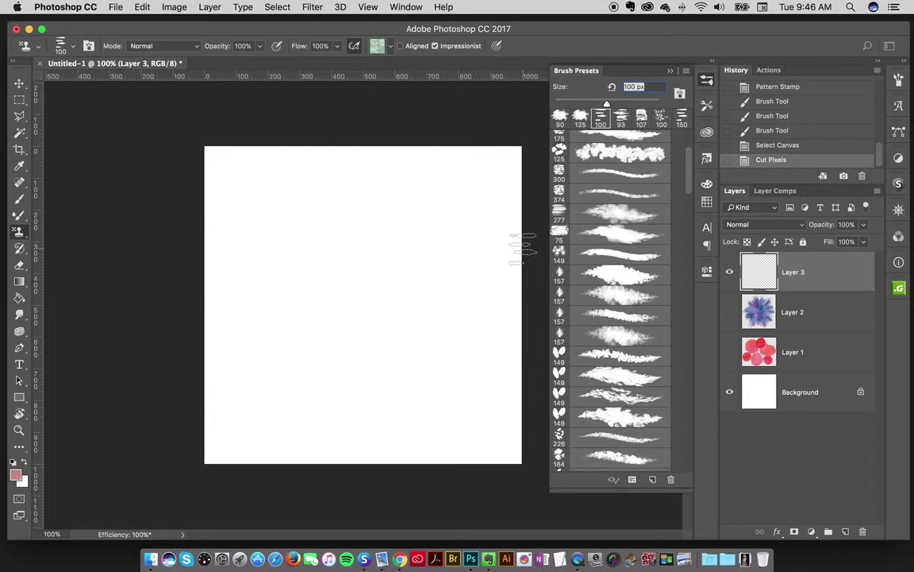
Paint a mottled sea-green oval patch with the 75 px stamp brush
click(561, 232)
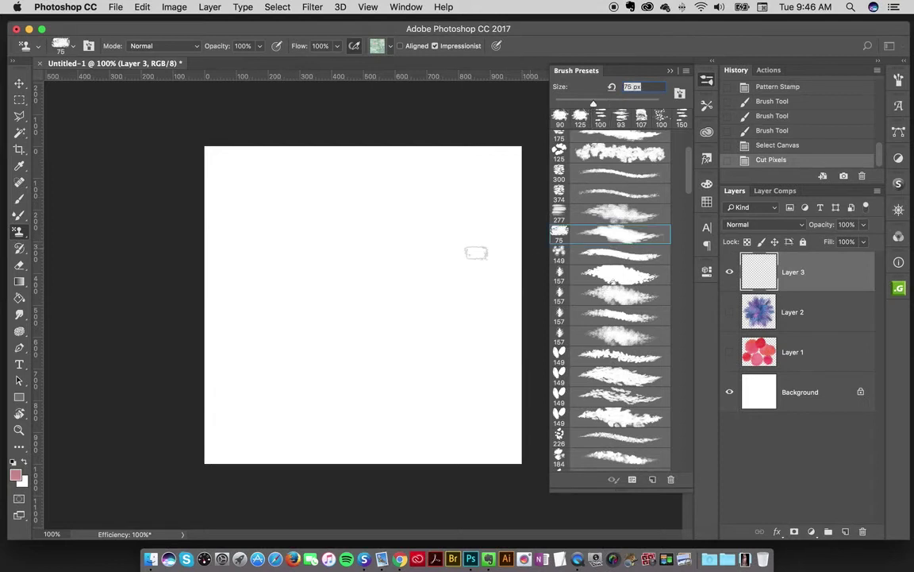
mouse_move(314, 211)
mouse_down()
mouse_move(329, 301)
mouse_move(337, 347)
mouse_up()
mouse_move(285, 207)
mouse_down()
mouse_move(278, 294)
mouse_move(341, 231)
mouse_move(350, 327)
mouse_move(302, 239)
mouse_move(304, 337)
mouse_move(293, 334)
mouse_up()
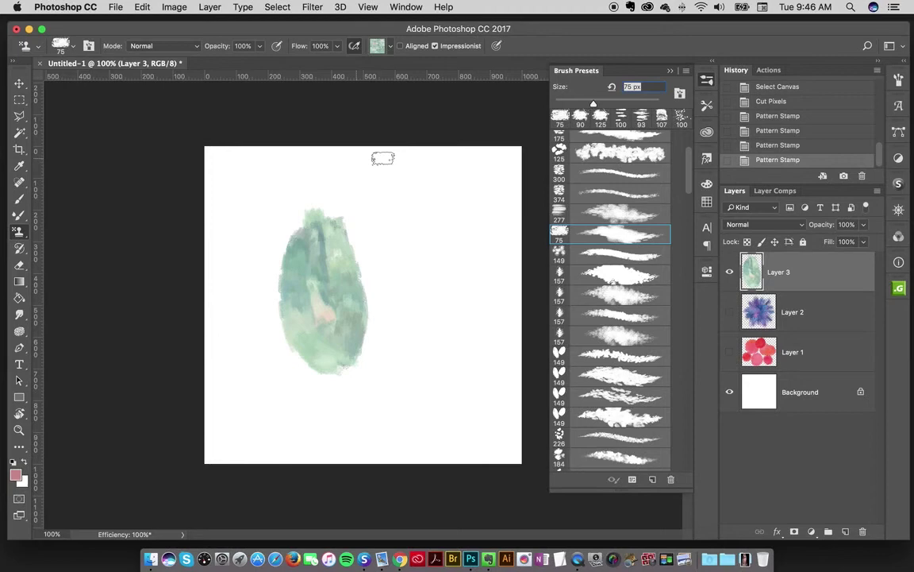
click(657, 200)
Clear Layer 3, paint pink strokes with the plain brush, then undo them
key(super+a)
key(super+x)
key(b)
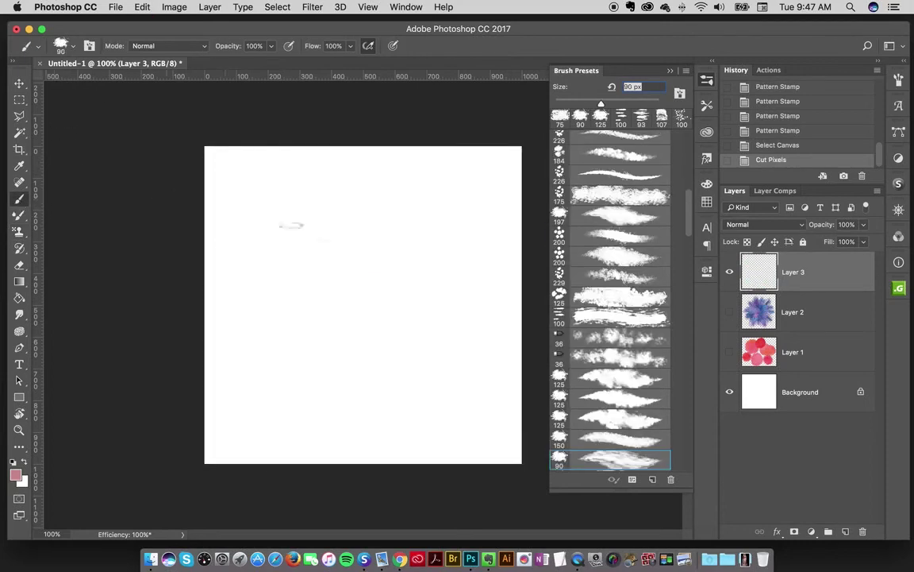
mouse_move(286, 224)
mouse_down()
mouse_move(322, 238)
mouse_move(369, 281)
mouse_move(306, 254)
mouse_move(310, 270)
mouse_up()
key(super+z)
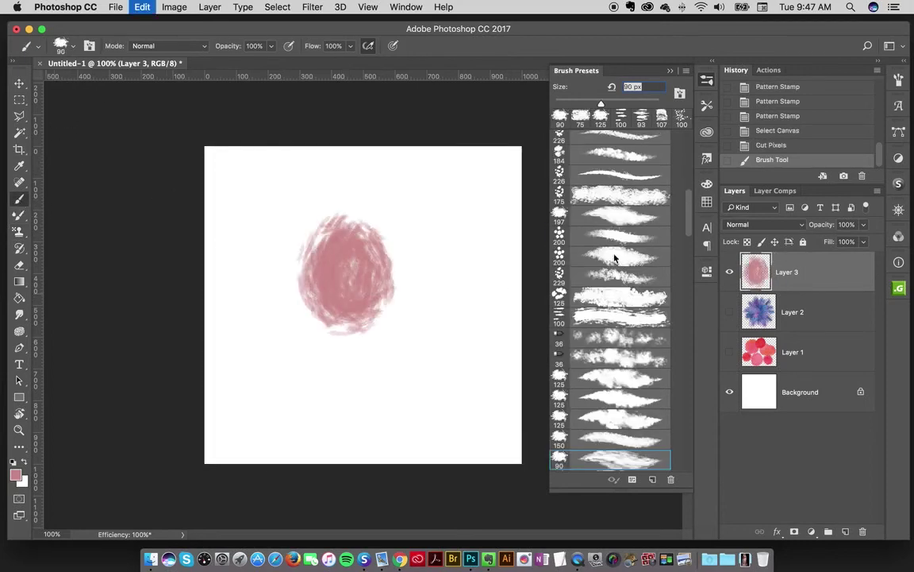
Paint a large 197 px pink blob, cut it from Layer 3, and return to the Pattern Stamp
click(571, 214)
mouse_move(389, 268)
mouse_down()
mouse_move(352, 287)
mouse_move(381, 319)
mouse_move(380, 276)
mouse_move(357, 302)
mouse_up()
key(super+a)
key(super+x)
key(s)
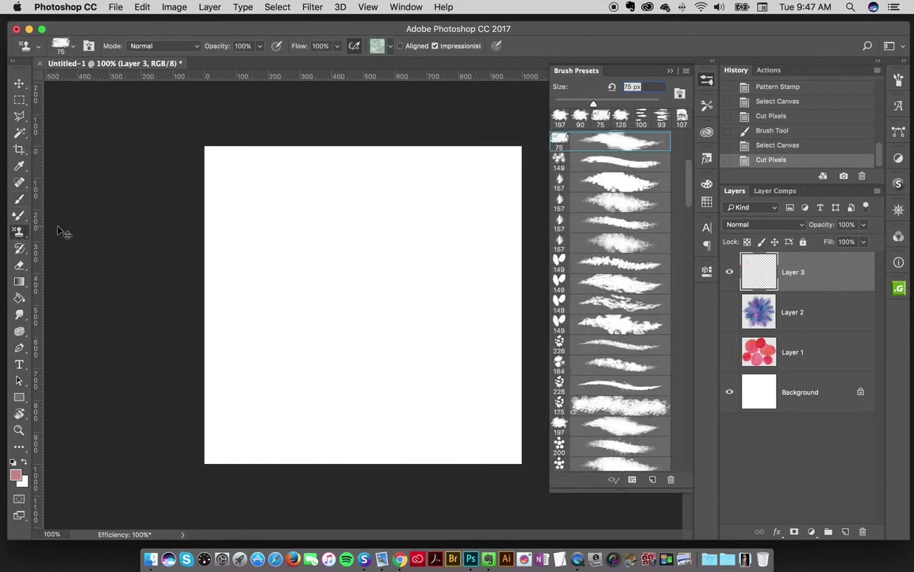
Stamp a soft sea-green oval at the canvas centre with 75 px, then select the 157 px preset
super+click(364, 250)
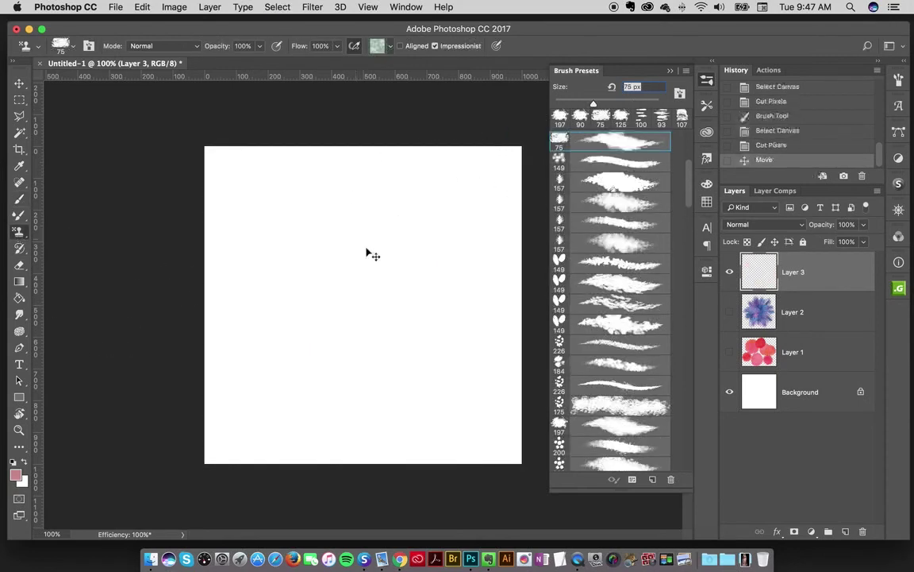
mouse_move(369, 252)
mouse_down()
mouse_move(333, 253)
mouse_move(331, 295)
mouse_move(360, 320)
mouse_move(390, 295)
mouse_move(364, 252)
mouse_move(342, 280)
mouse_move(371, 303)
mouse_move(366, 254)
mouse_move(335, 260)
mouse_move(340, 310)
mouse_move(386, 298)
mouse_move(365, 246)
mouse_move(338, 274)
mouse_move(372, 288)
mouse_move(346, 281)
mouse_move(367, 282)
mouse_move(364, 292)
mouse_move(384, 302)
mouse_move(360, 315)
mouse_move(390, 300)
mouse_move(358, 249)
mouse_move(341, 306)
mouse_move(385, 299)
mouse_move(350, 251)
mouse_move(355, 318)
mouse_move(365, 269)
mouse_move(370, 301)
mouse_move(399, 294)
mouse_up()
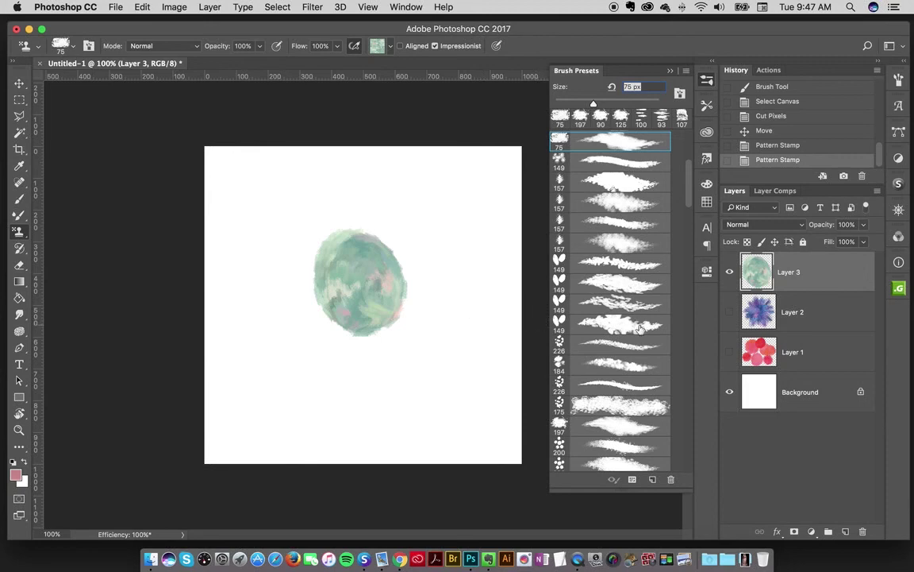
scroll(639, 326, up, 3)
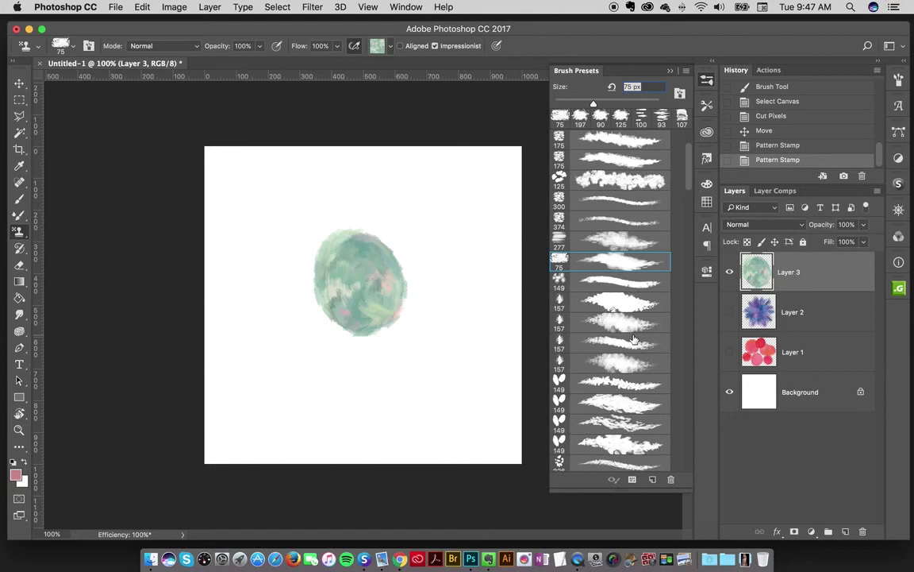
click(639, 340)
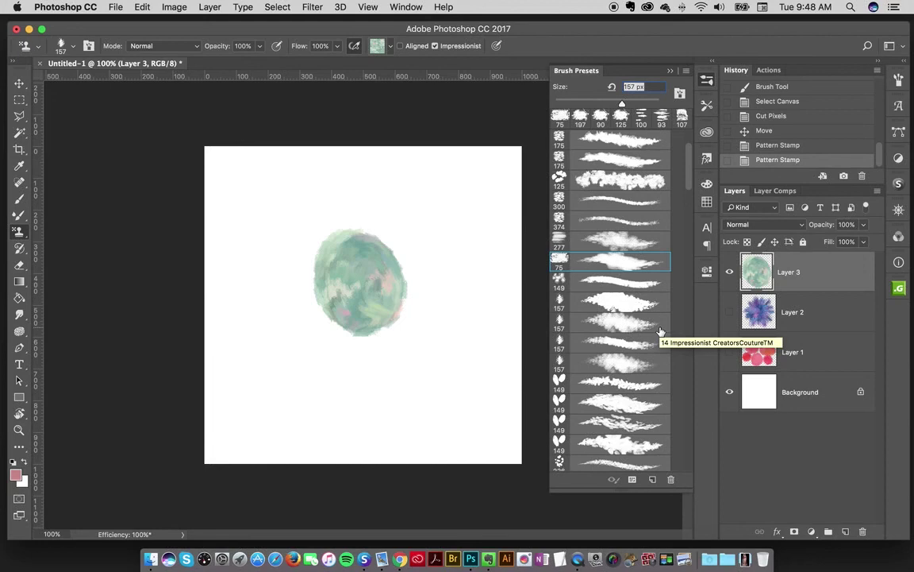
click(661, 330)
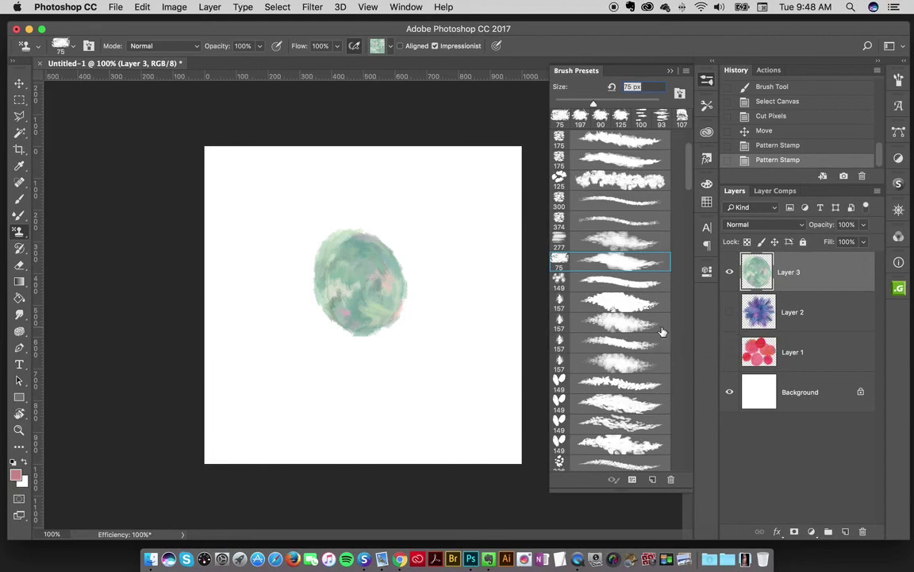